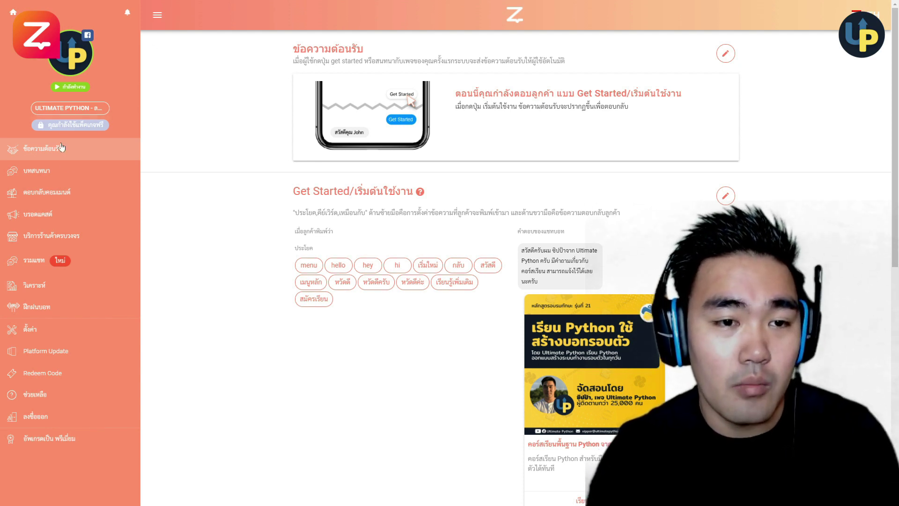
- Open the บทสนทนา page listing the ติดต่อ Admin and fallback conversations
click(65, 173)
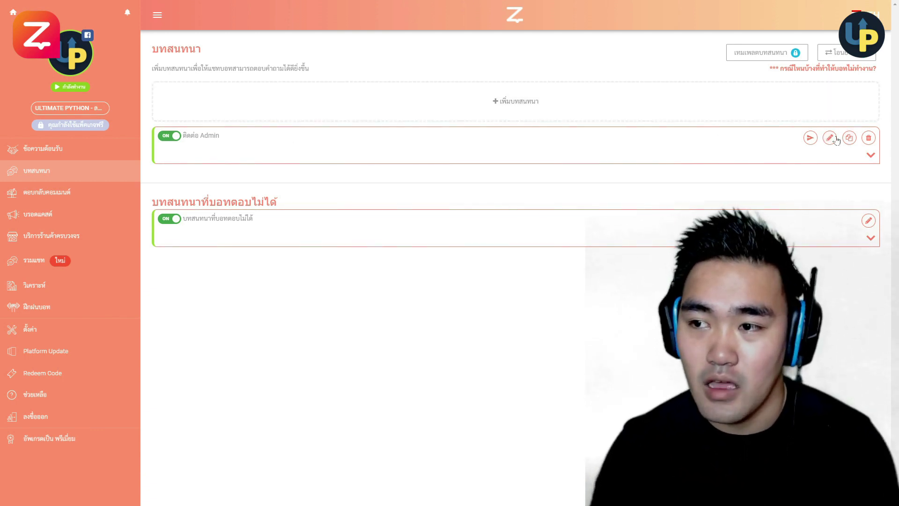
- Open the ติดต่อ Admin conversation in the editor and select its existing bot reply
click(829, 137)
scroll(522, 166, down, 1)
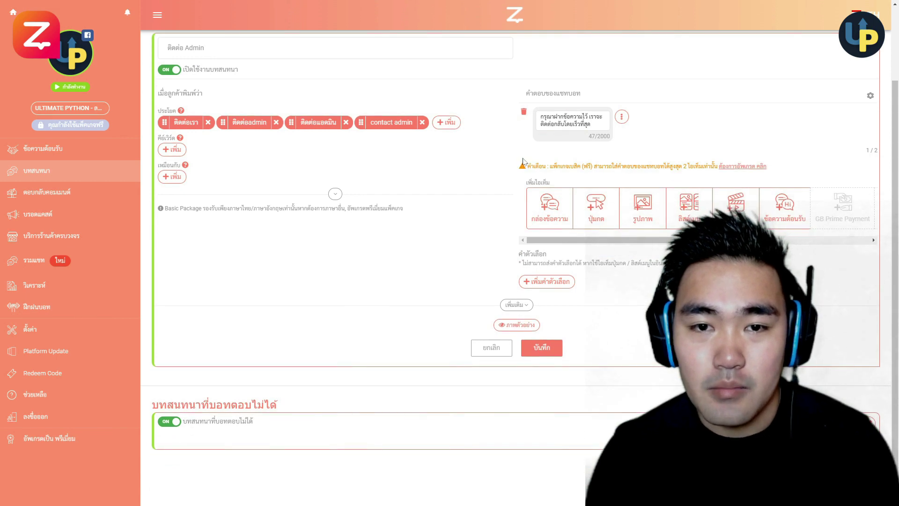
scroll(523, 161, up, 1)
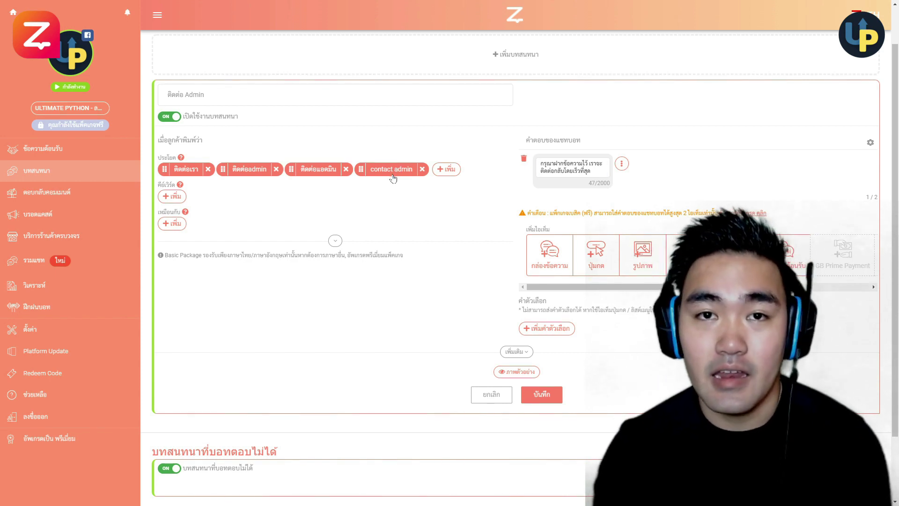
click(572, 168)
- Replace the first reply saying the instructor handles this chat; add a second reply with the admin's e-mail and phone
key(ctrl+a)
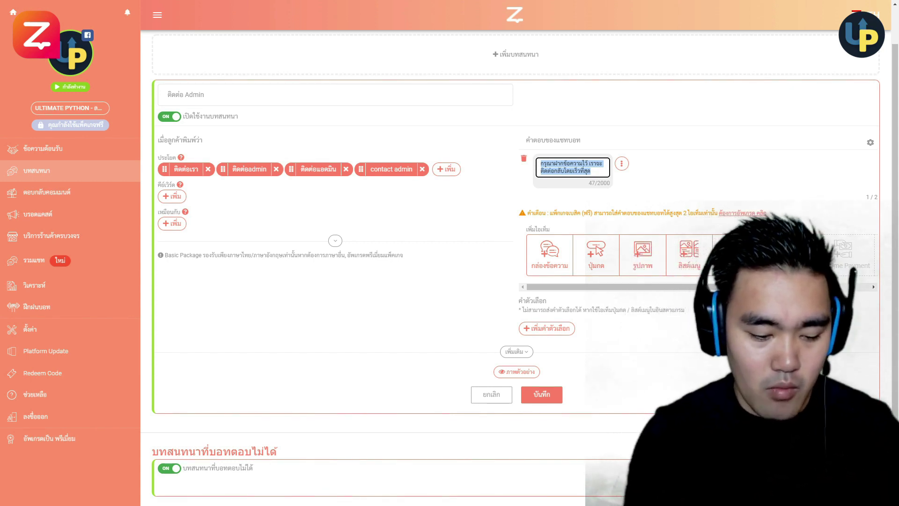
text(แชทนี)
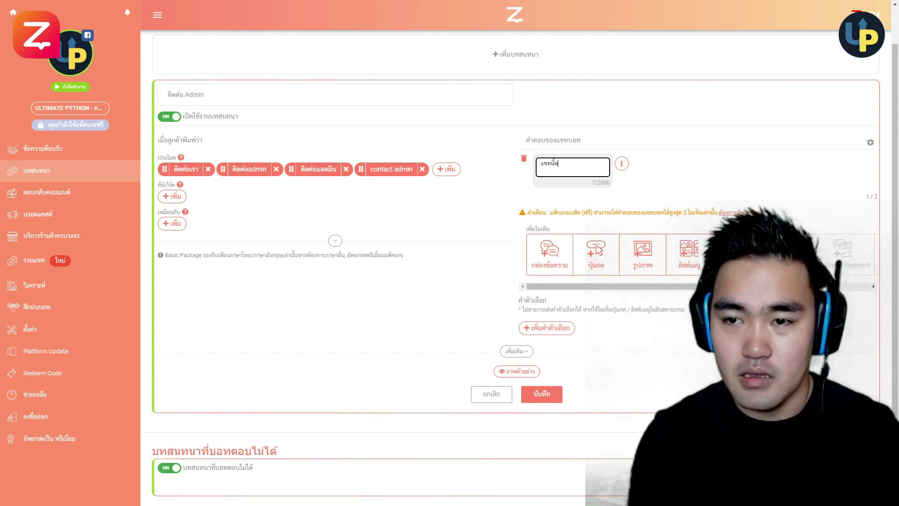
text(้ชิปปั)
text(าผู้สอนเป็นค)
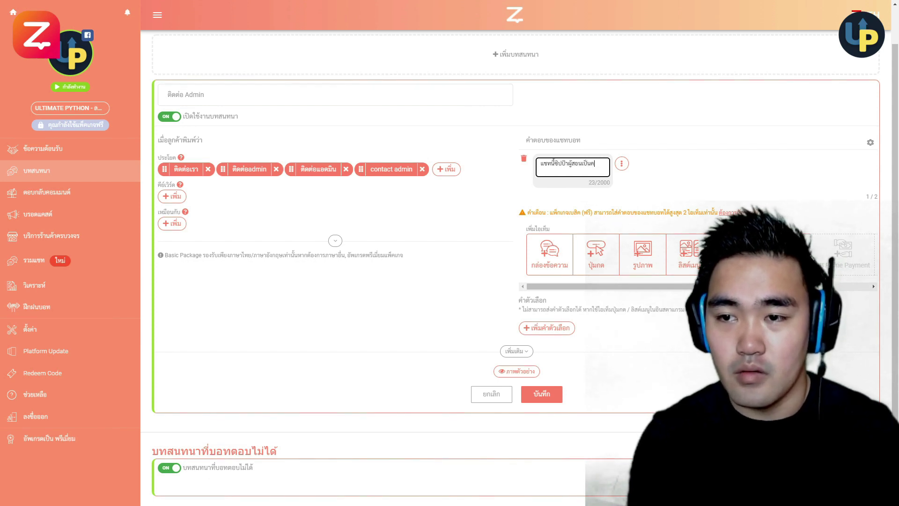
text(นดูแลเองเลย)
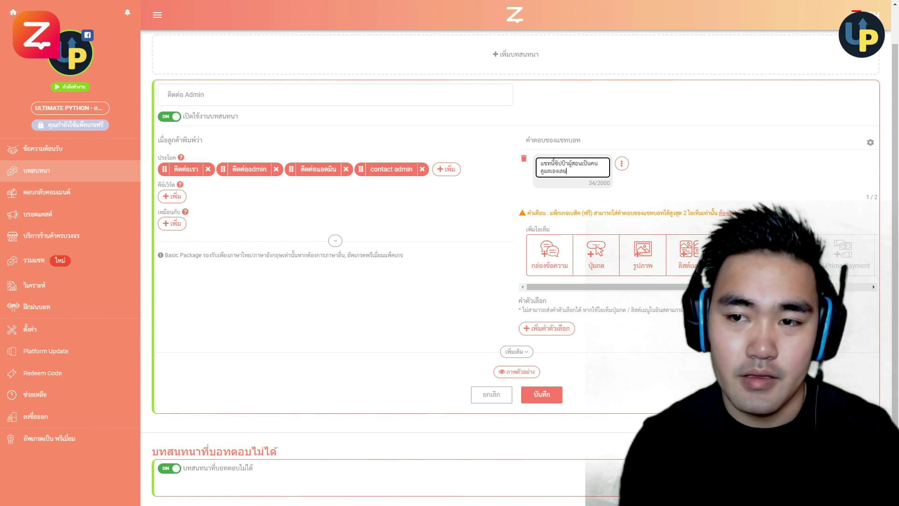
text(สามารถทั้งคำถามไ)
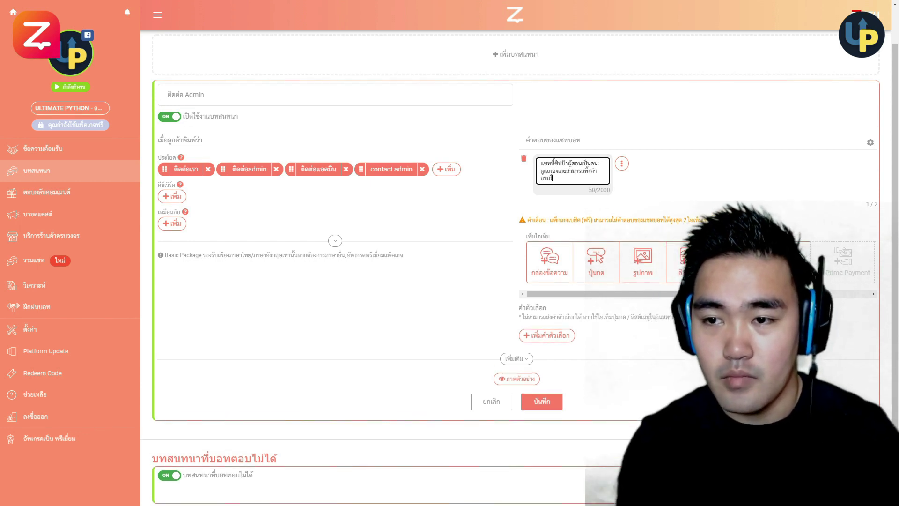
text(ว้เบื้องต้น)
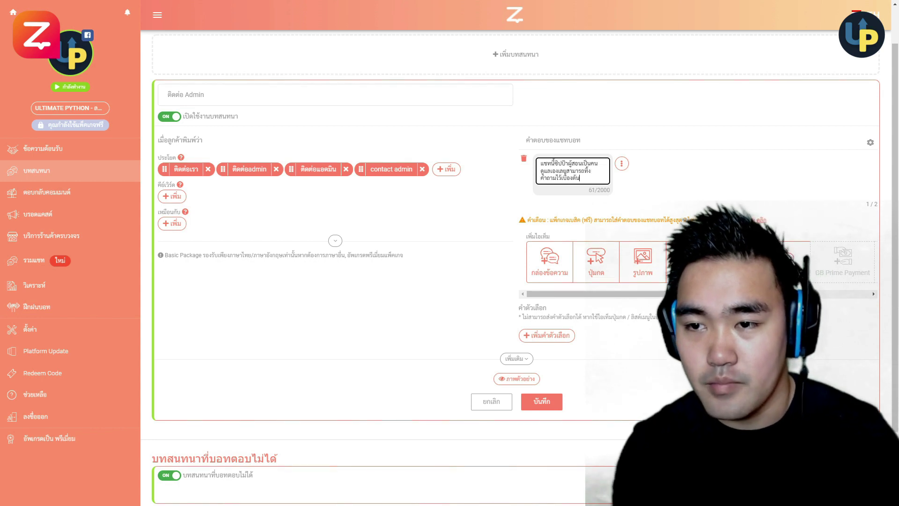
text(ได้เลยครับ)
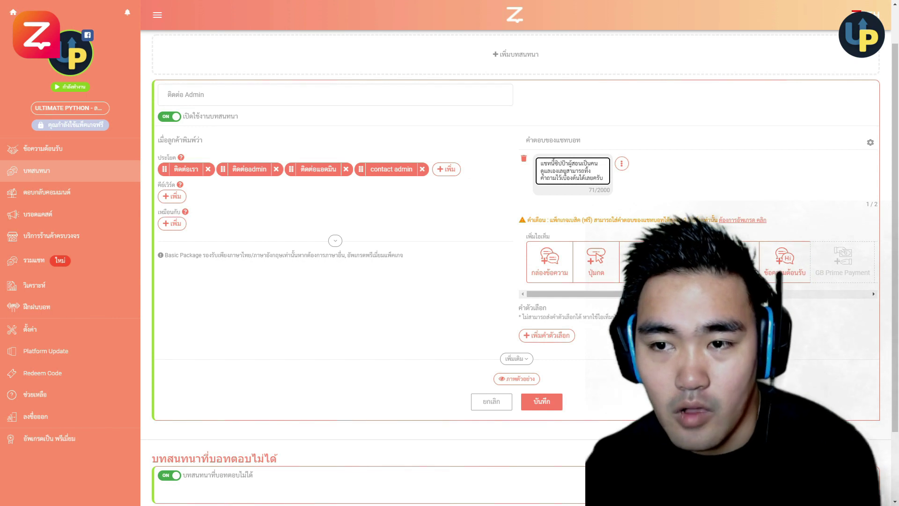
click(596, 258)
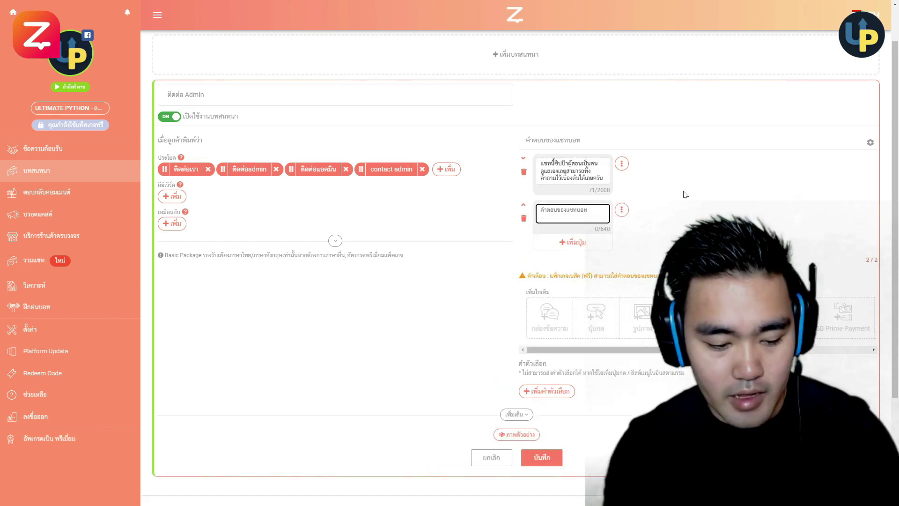
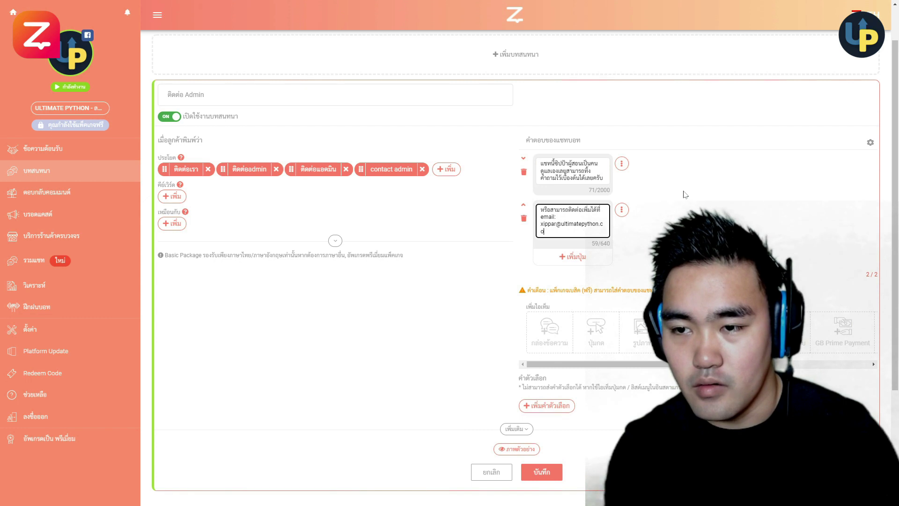
key(Return)
text(หร)
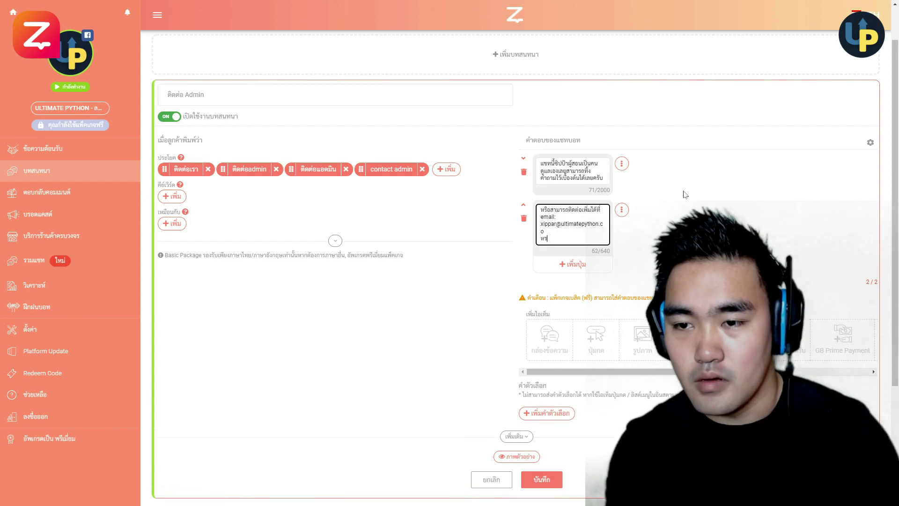
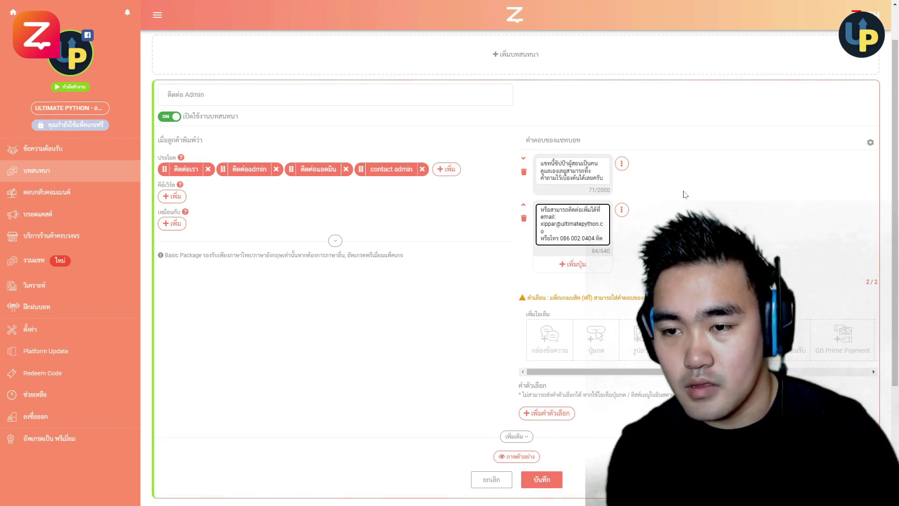
text(ต่อ)
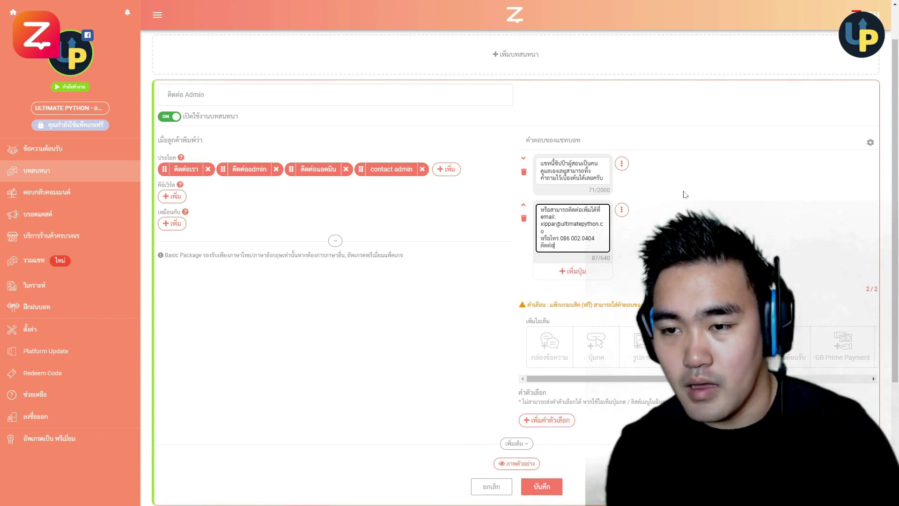
text(ซิปป้า)
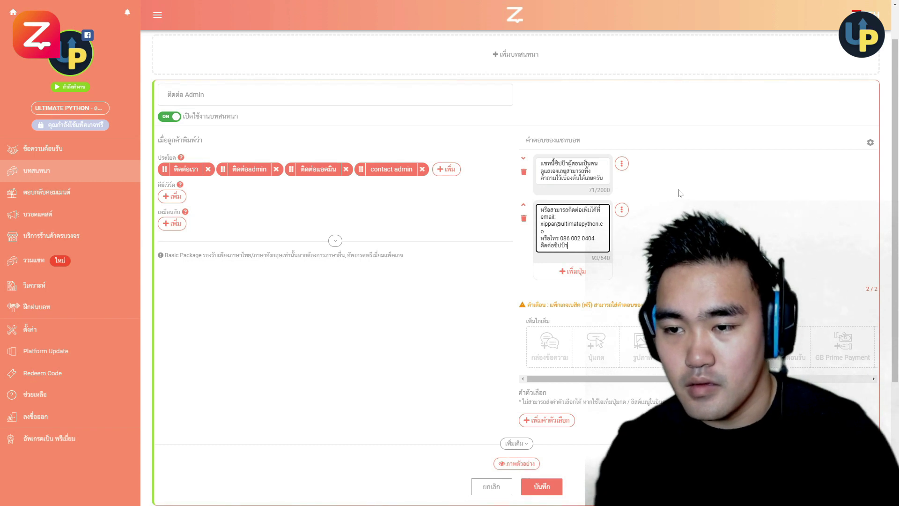
click(574, 271)
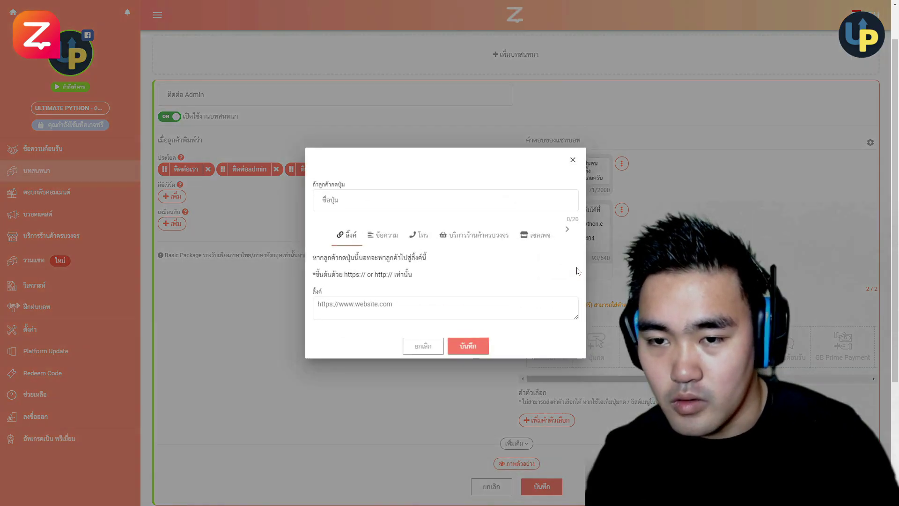
- Create a โทร-type button named ติดต่อเรา with the admin's phone number and save it
click(420, 244)
click(323, 191)
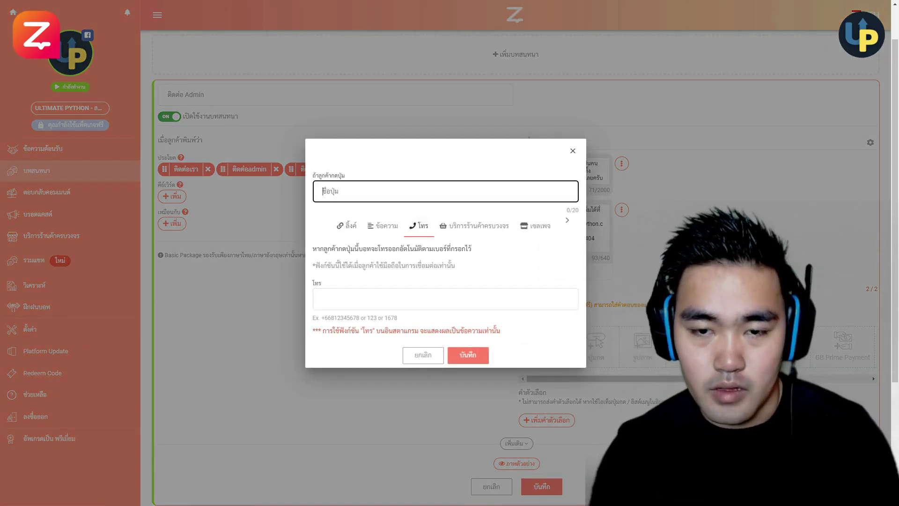
text(ติดต่อเรา)
click(445, 299)
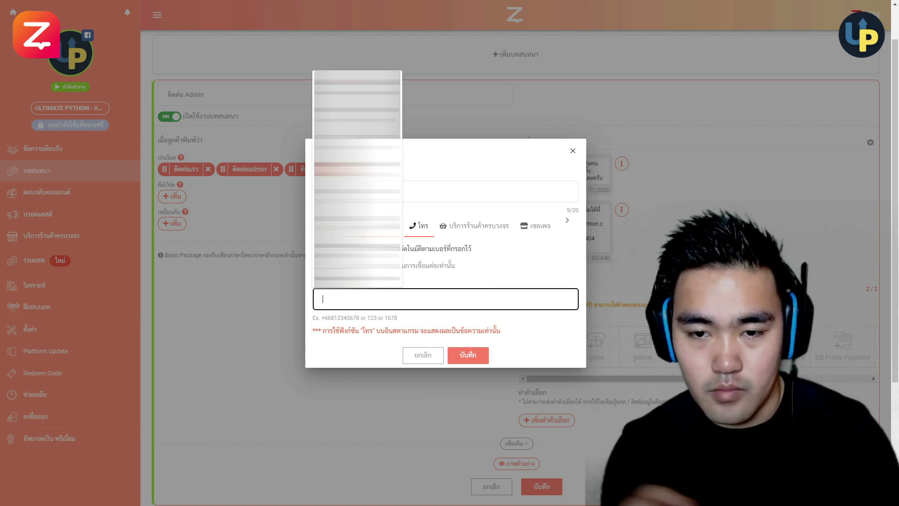
text(+)
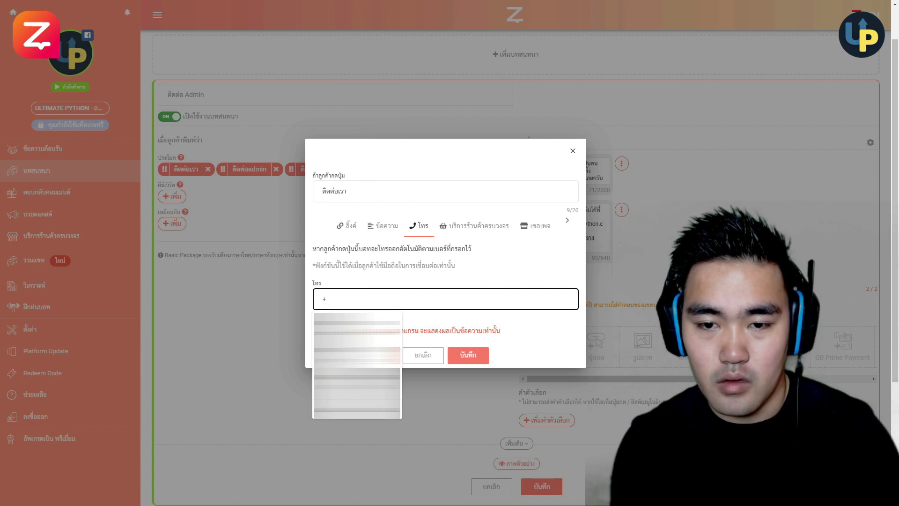
click(357, 323)
click(468, 355)
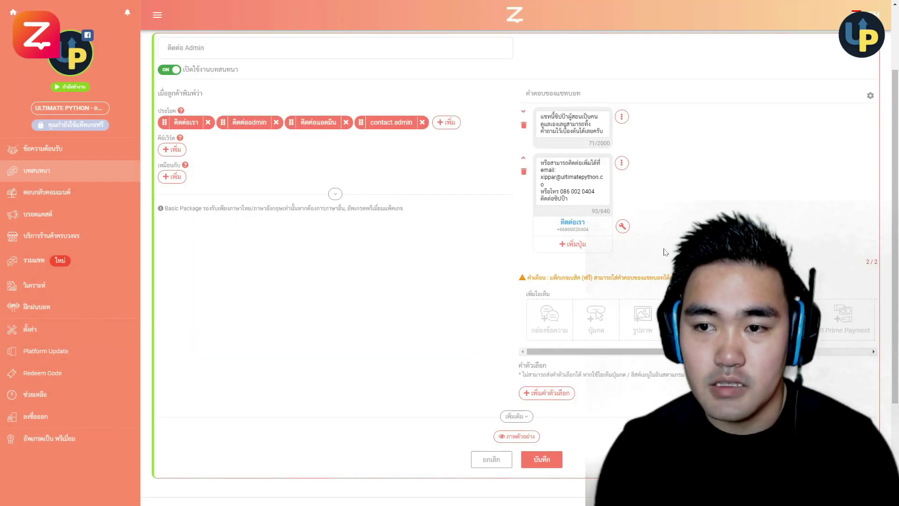
scroll(663, 252, down, 3)
scroll(663, 253, up, 2)
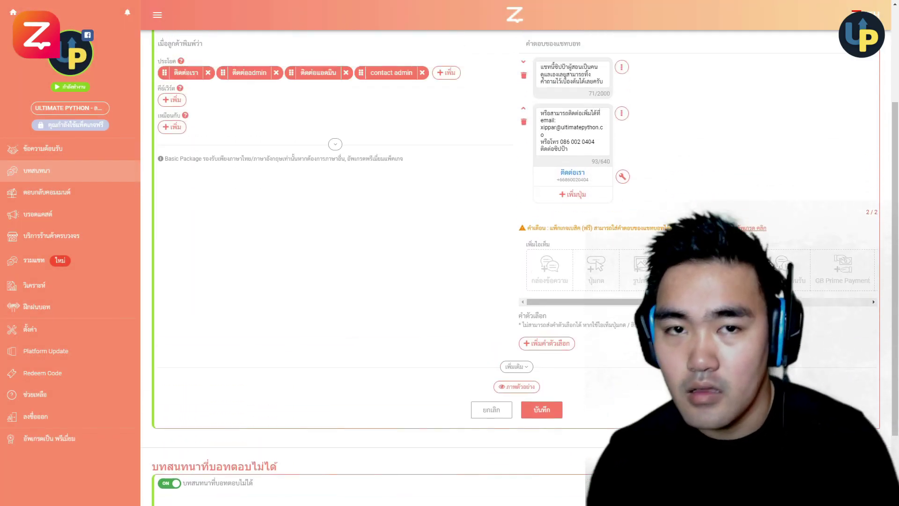
scroll(660, 252, up, 3)
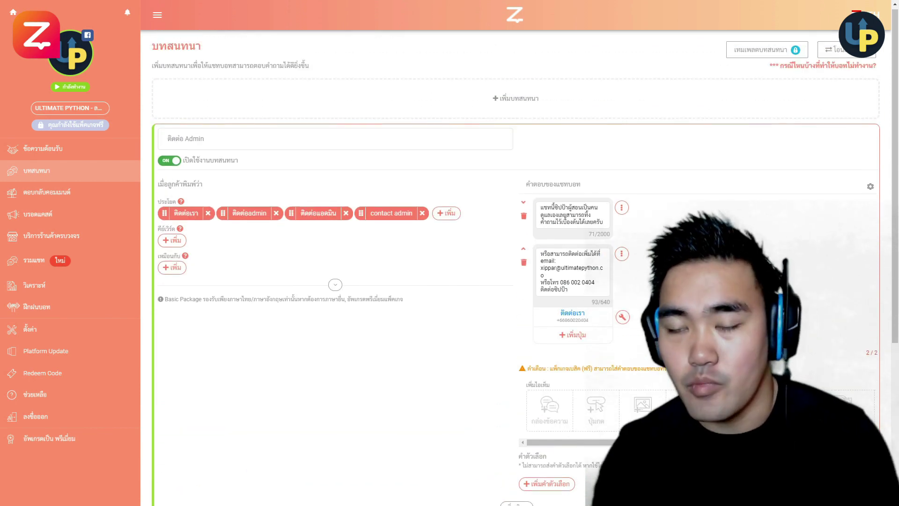
scroll(660, 251, down, 3)
scroll(684, 141, up, 1)
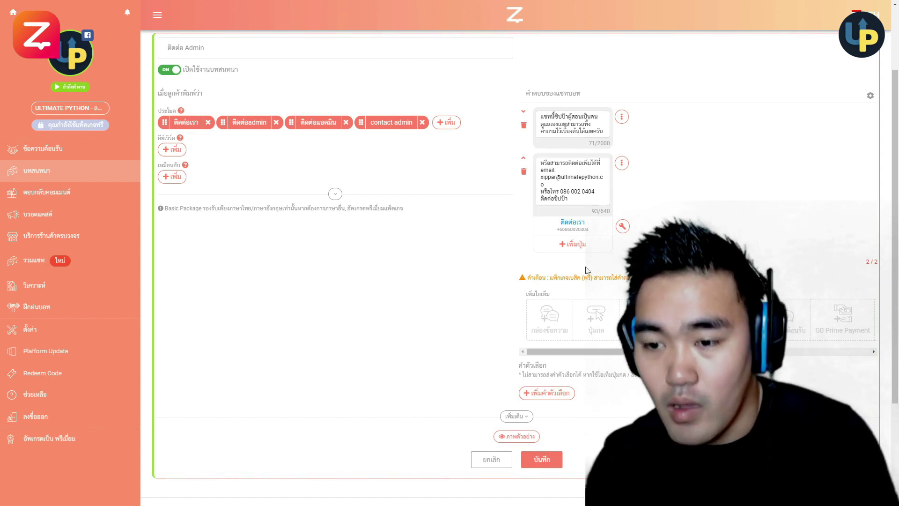
scroll(582, 271, down, 3)
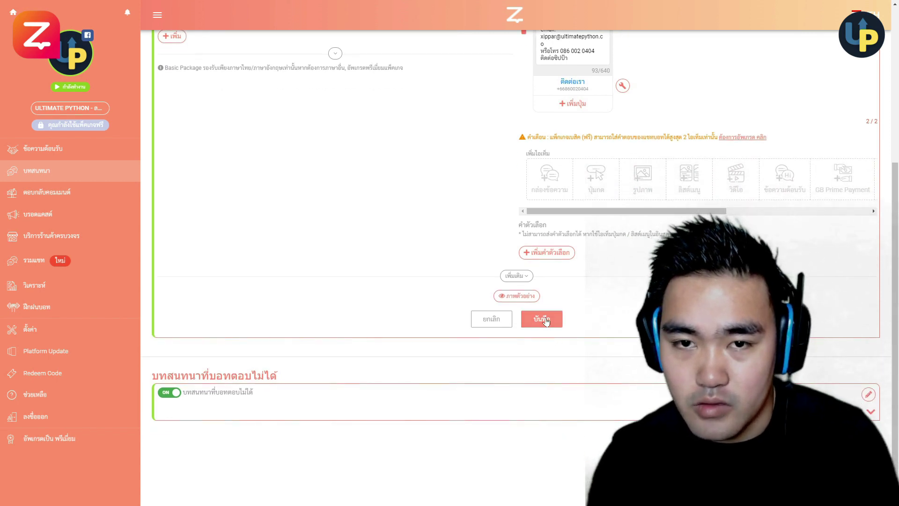
- Save the ติดต่อ Admin conversation, reopen it to check the replies, and save it again
click(546, 320)
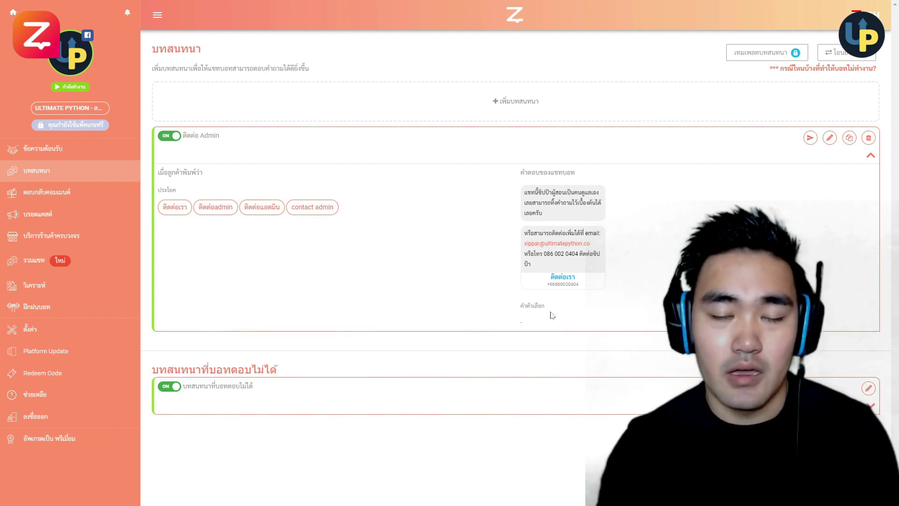
click(829, 137)
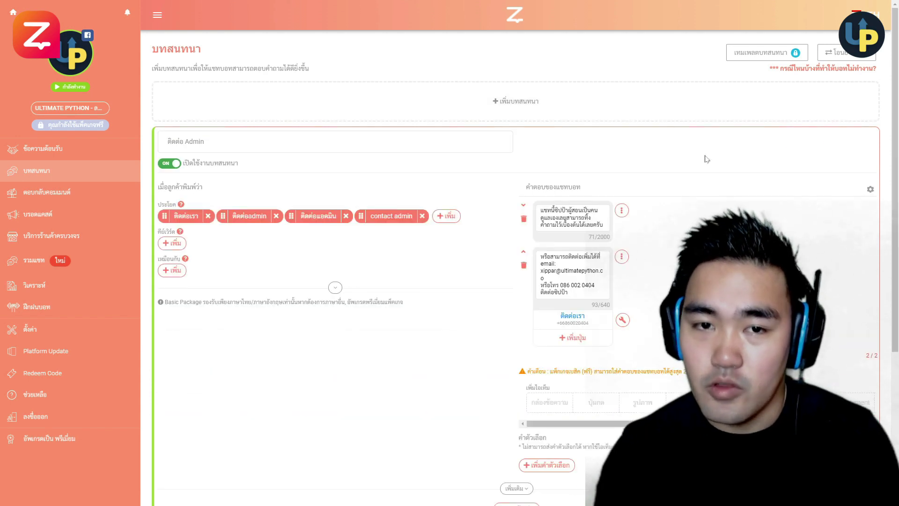
scroll(593, 166, down, 1)
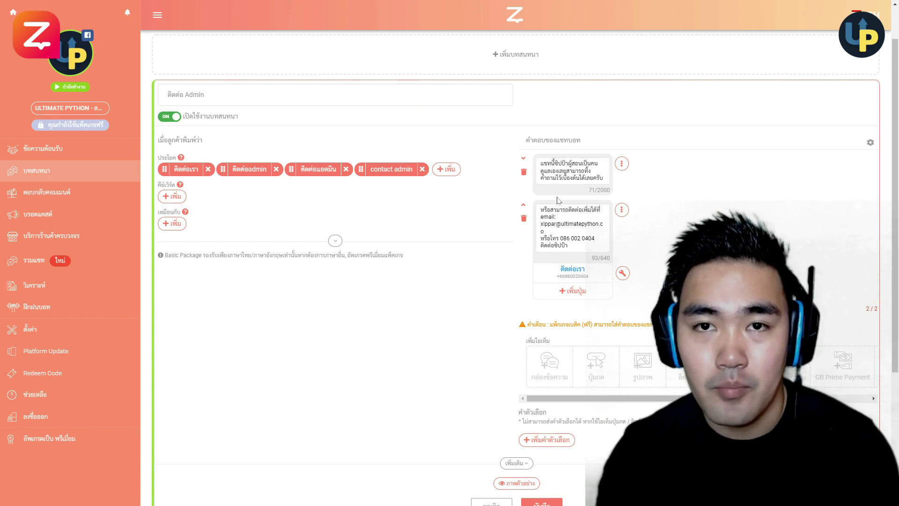
scroll(608, 304, down, 1)
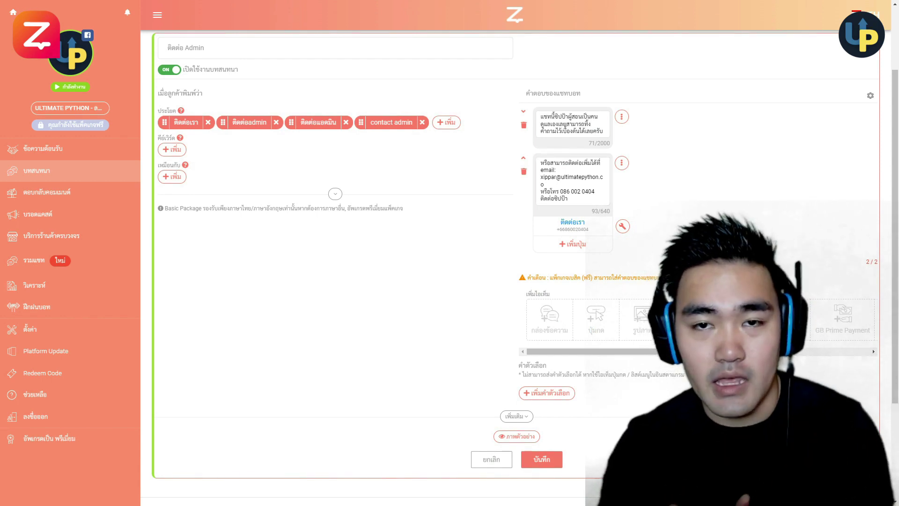
drag(644, 351, 646, 351)
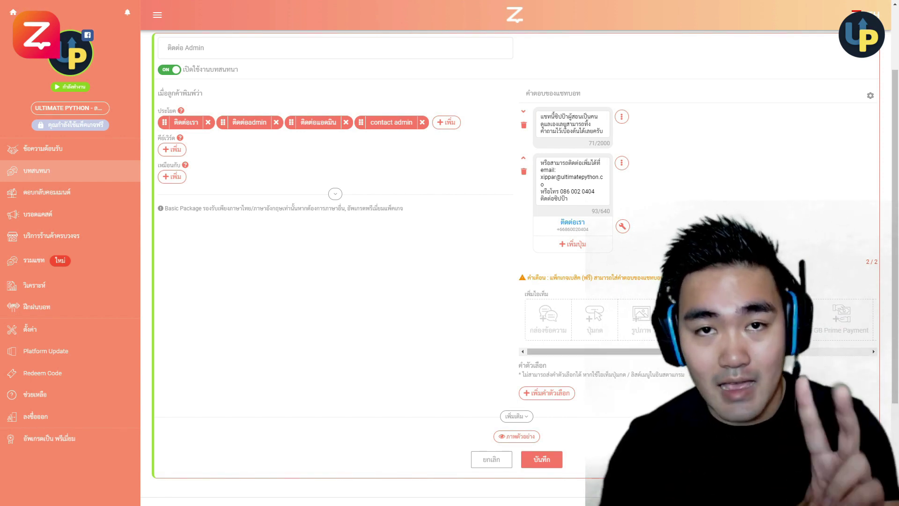
click(555, 459)
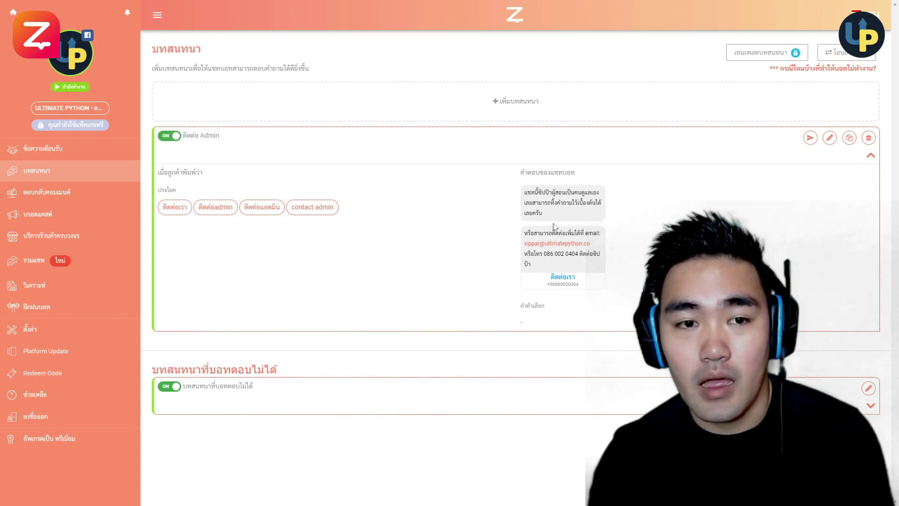
click(507, 107)
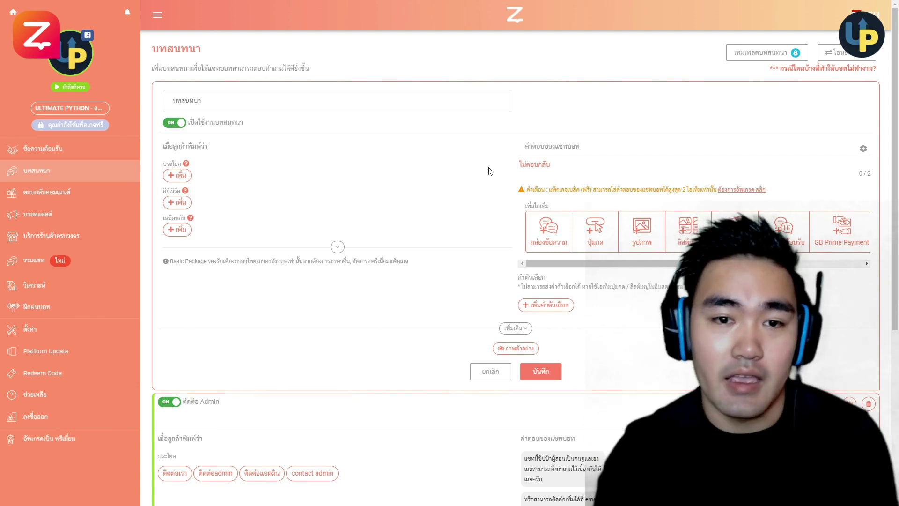
- Open a new conversation form and add an empty trigger-sentence entry under ประโยค
click(180, 175)
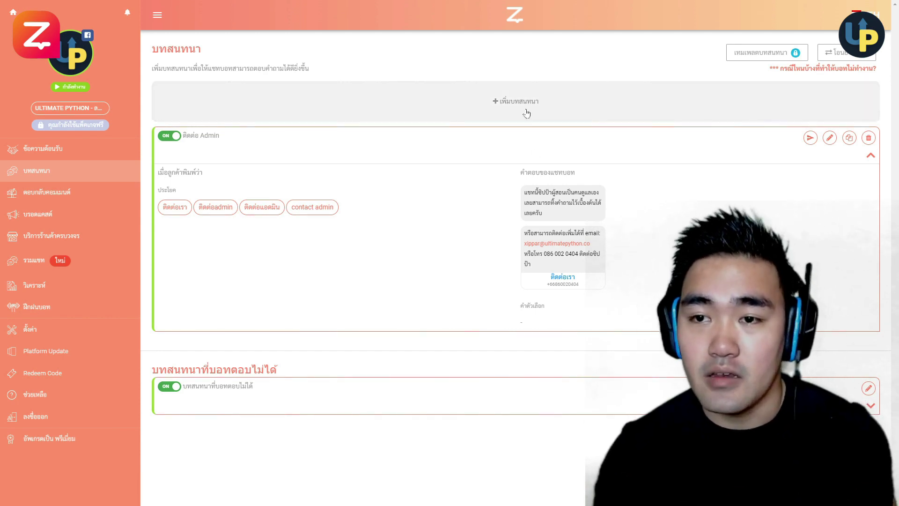
click(527, 113)
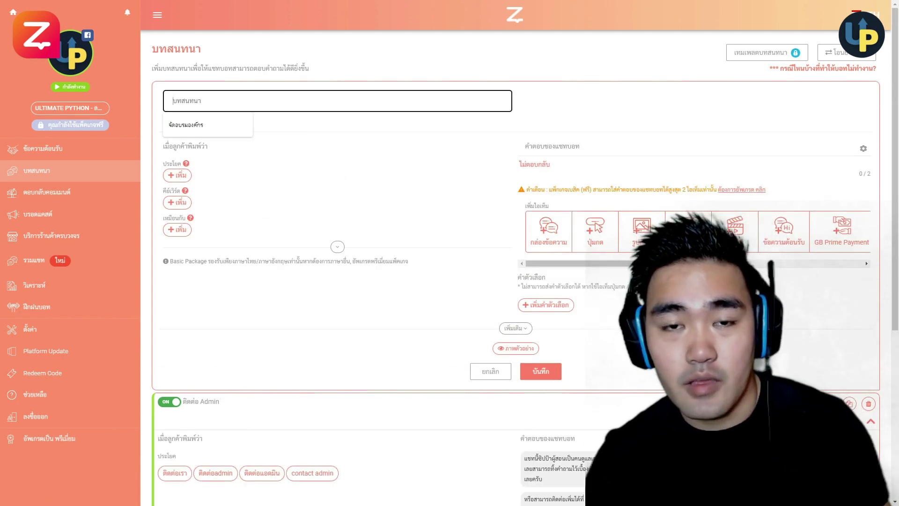
click(373, 134)
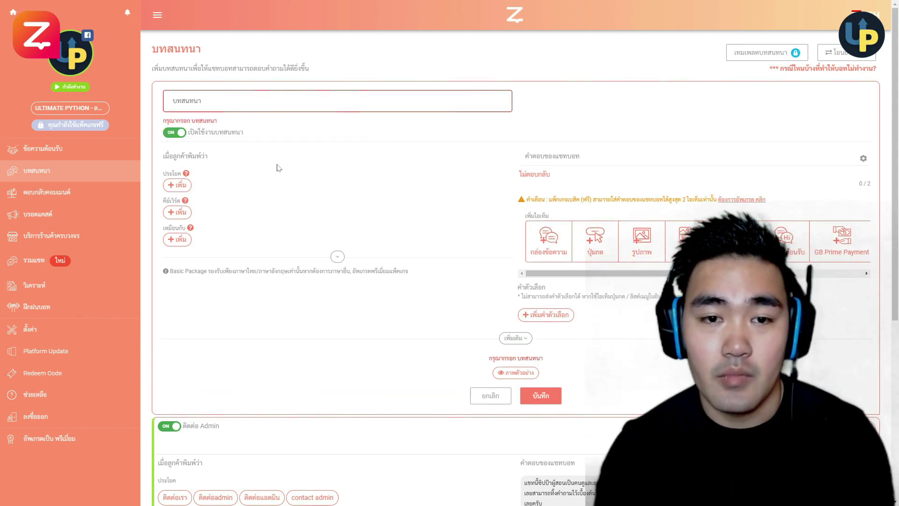
click(185, 189)
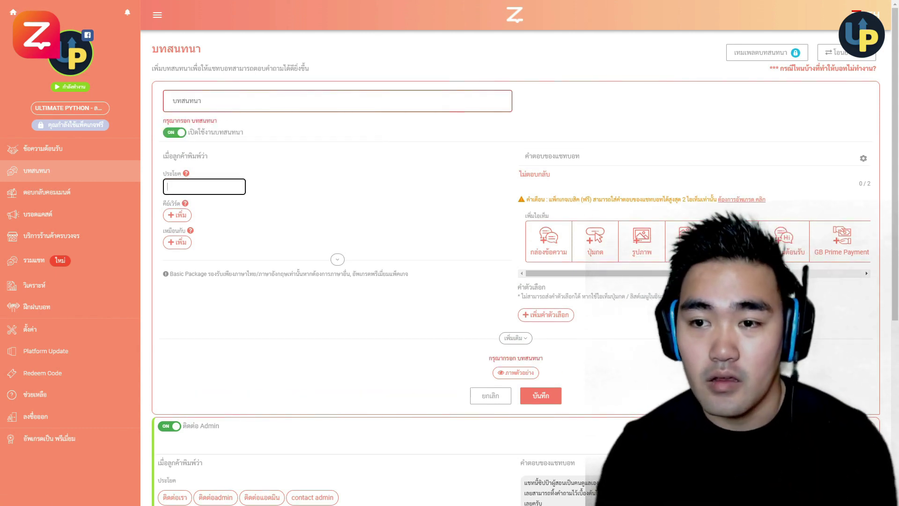
scroll(563, 193, down, 1)
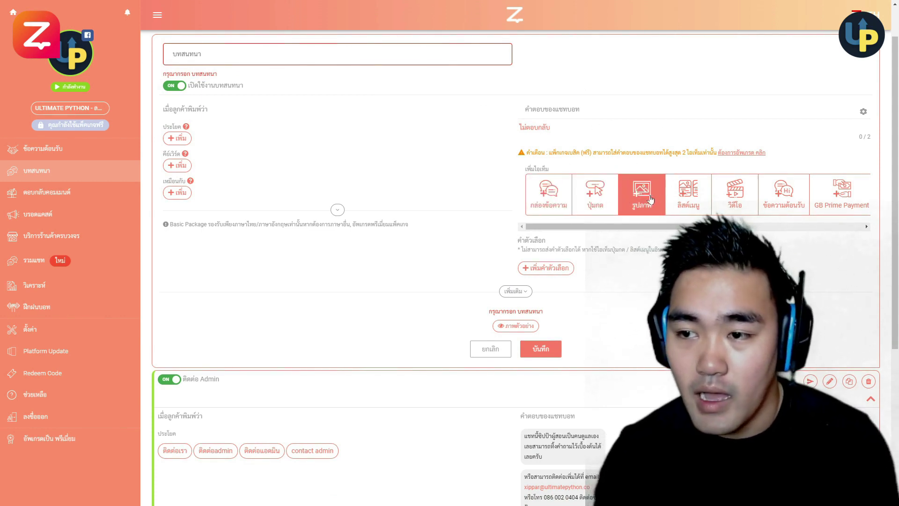
scroll(650, 200, right, 4)
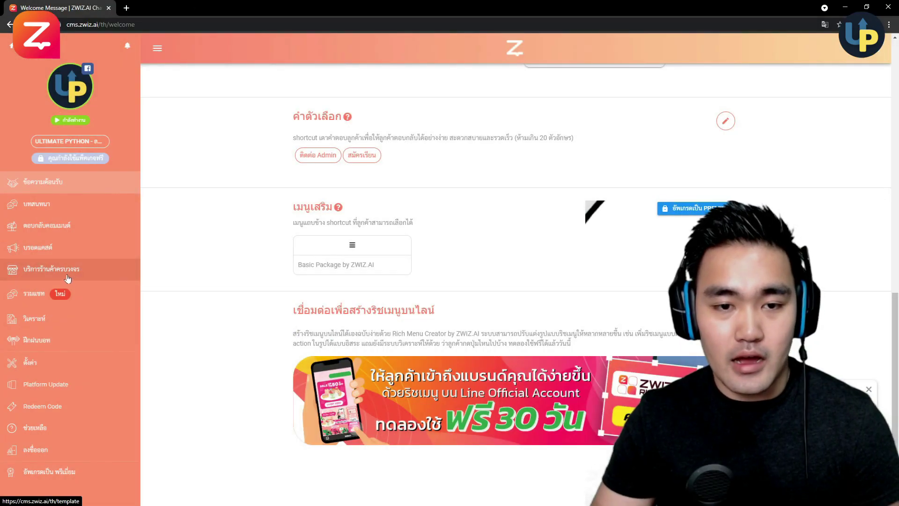
- Open the บริการร้านค้าครบวงจร page with the shop feature cards
click(65, 278)
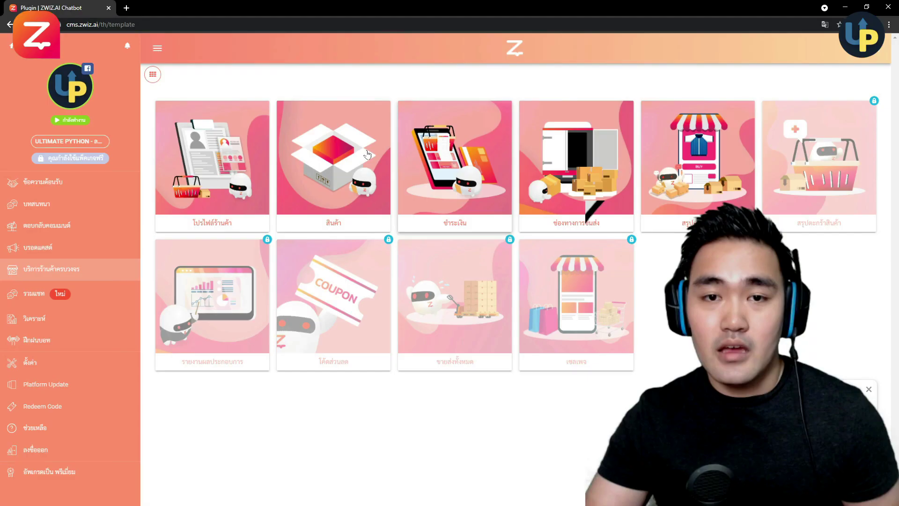
- Go to the shop profile's สินค้า tab, add a new product, and upload the course poster image
click(215, 151)
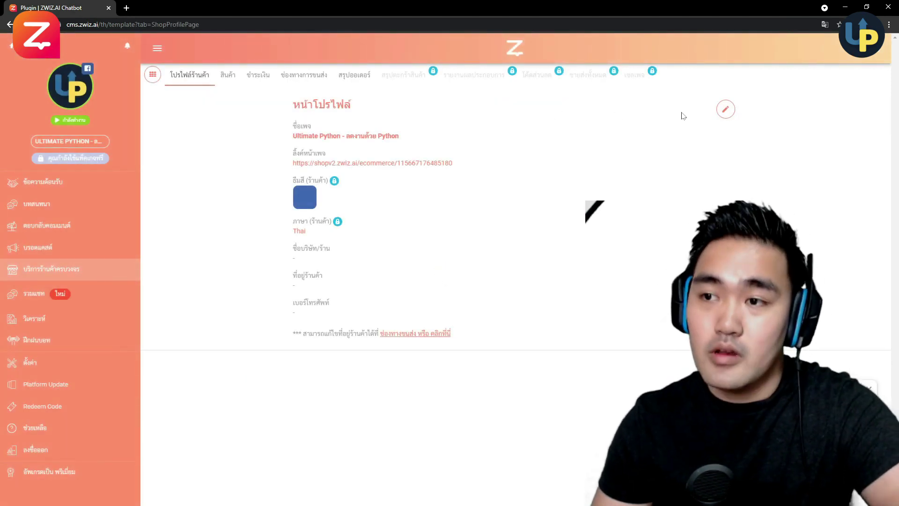
click(725, 110)
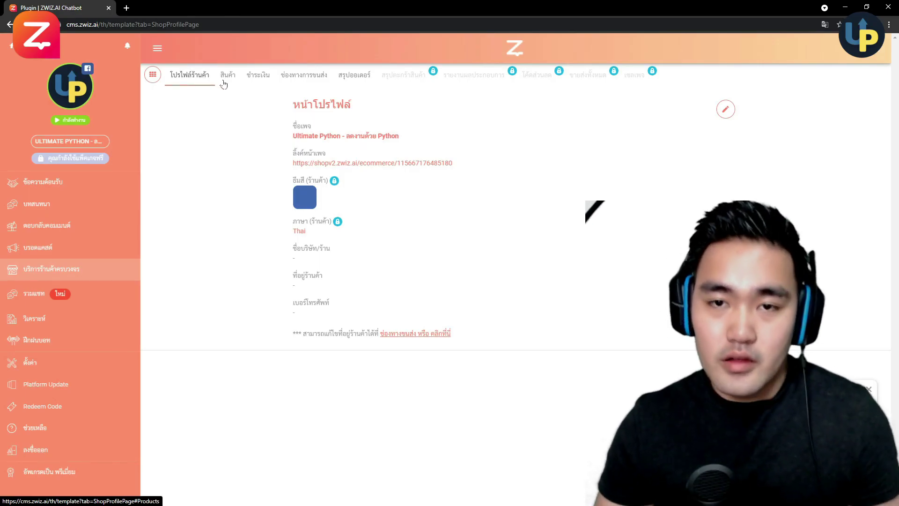
click(225, 80)
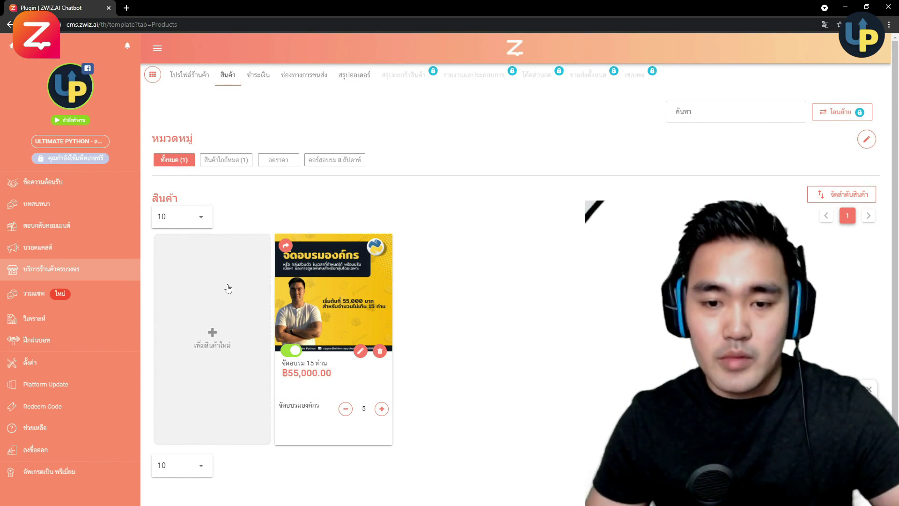
click(228, 288)
click(220, 240)
double_click(132, 67)
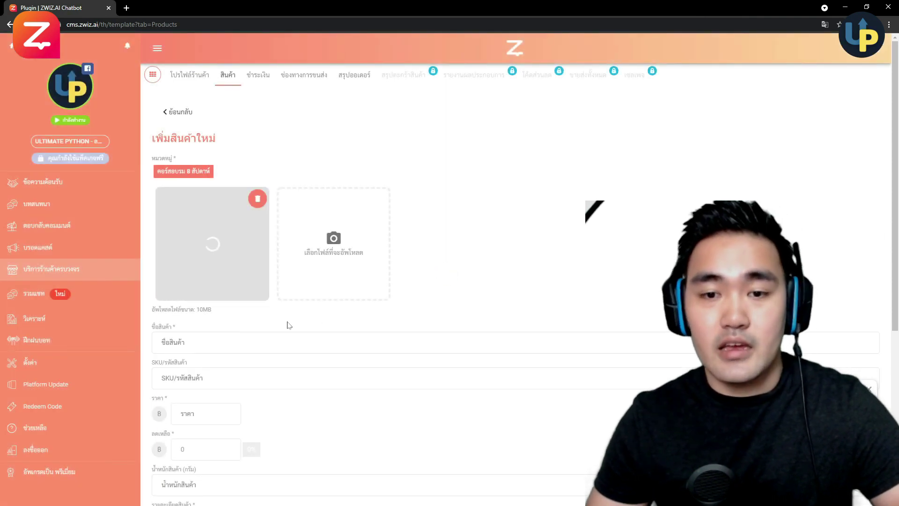
- Name the product 'เรียนสด 8 สัปดาห์'
scroll(287, 323, down, 1)
click(445, 295)
scroll(447, 241, down, 1)
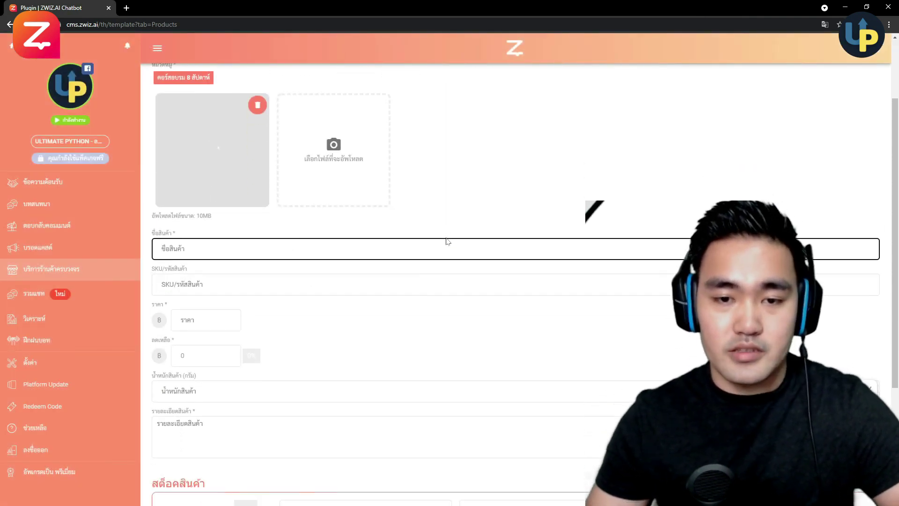
text(เรียน)
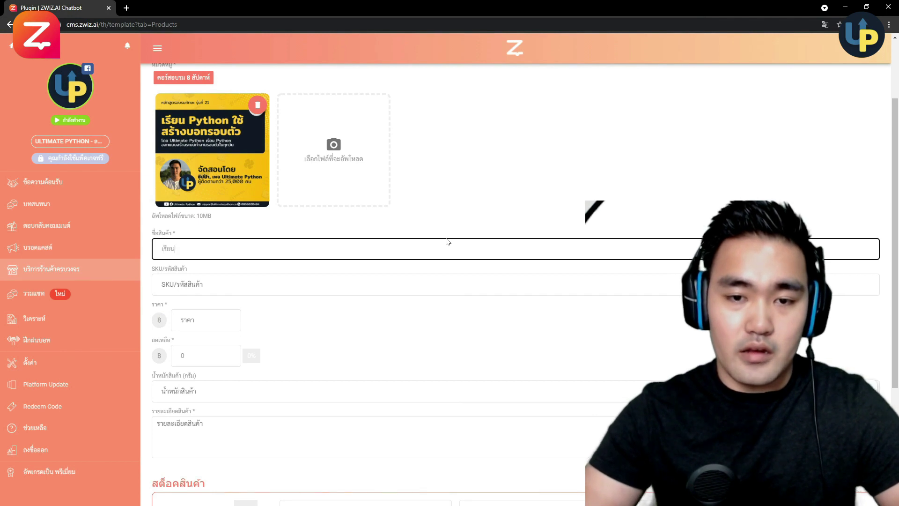
text(สด 8 สัปดาห์)
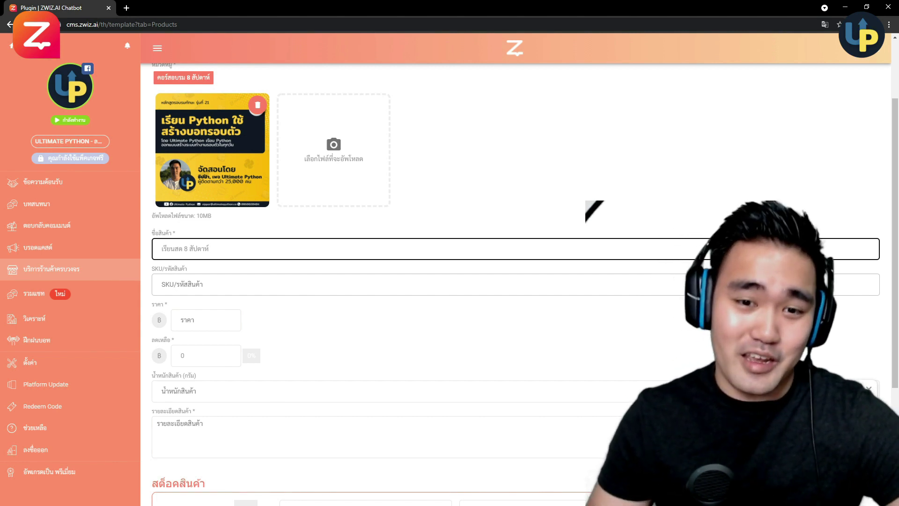
key(Tab)
- Set the product price to 4950 with a discounted price of 3490
scroll(346, 262, down, 1)
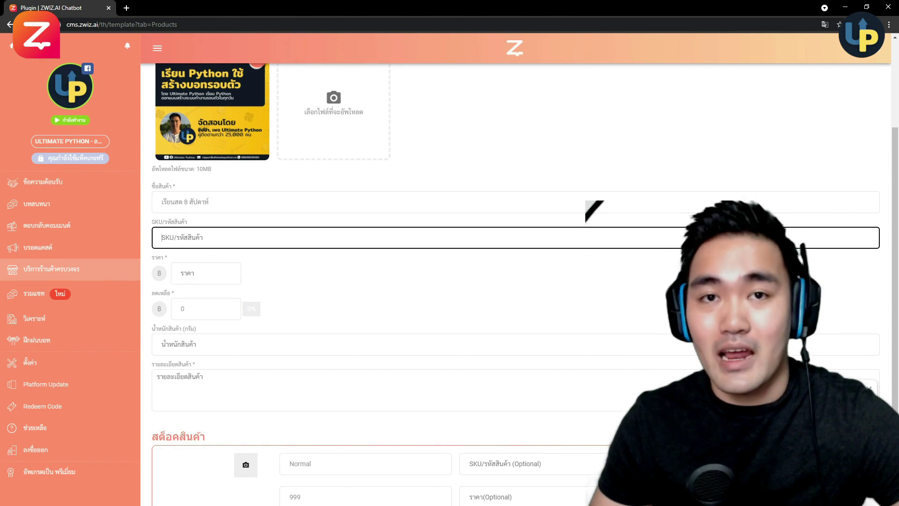
key(Tab)
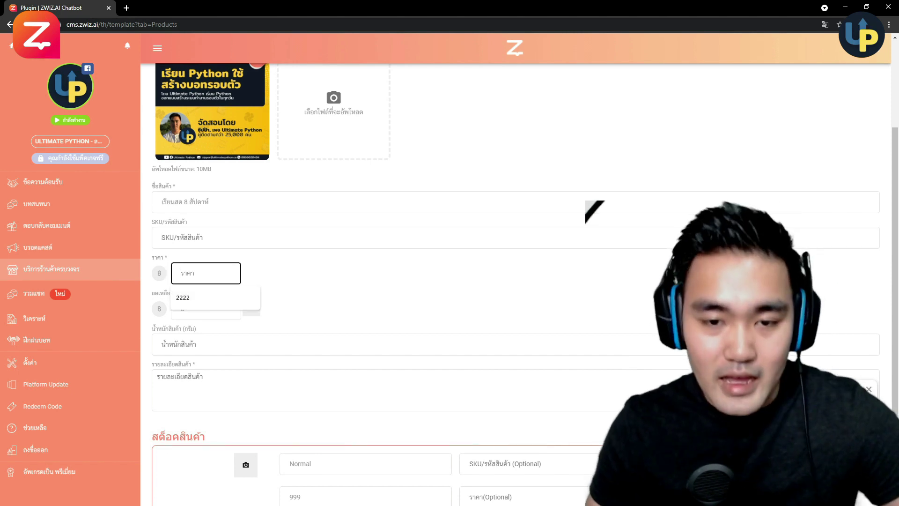
click(326, 274)
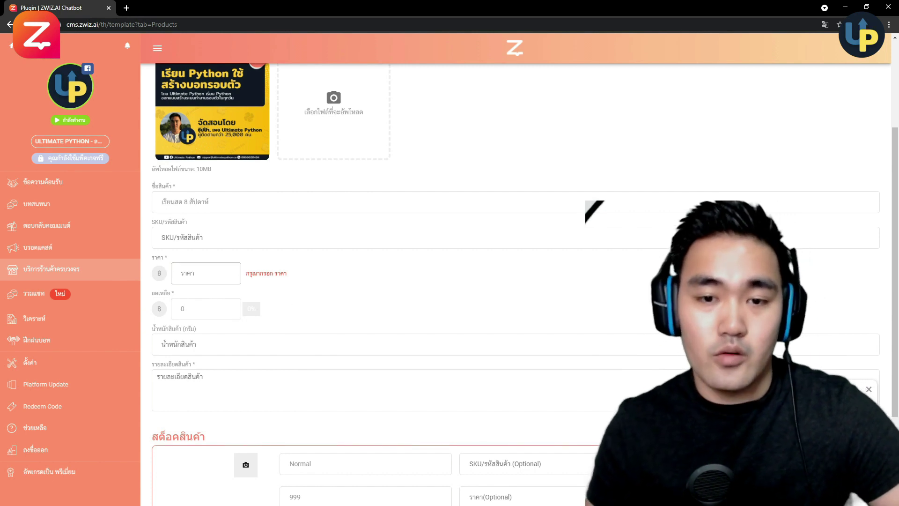
click(206, 273)
text(ภคถจ)
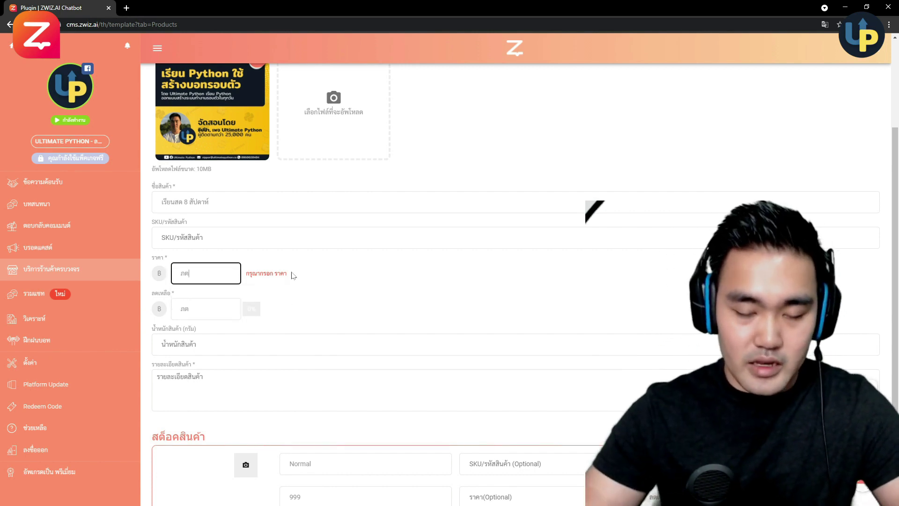
key(BackSpace)
key(BackSpace)
key(BackSpace)
key(BackSpace)
text(4950)
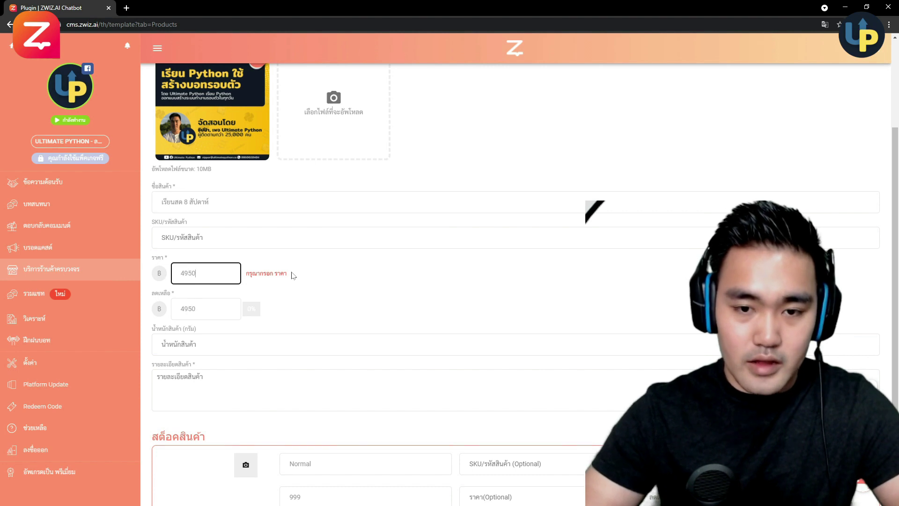
click(206, 309)
key(ctrl+a)
text(4)
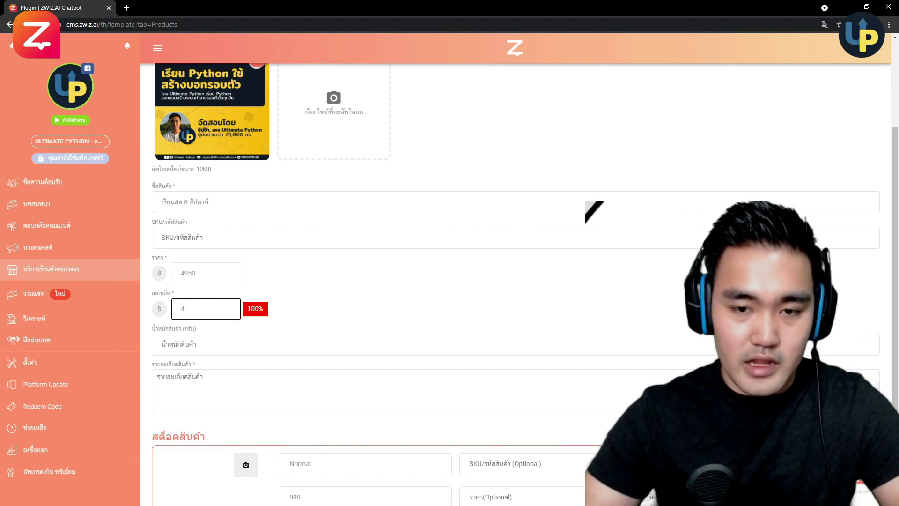
text(490)
click(328, 311)
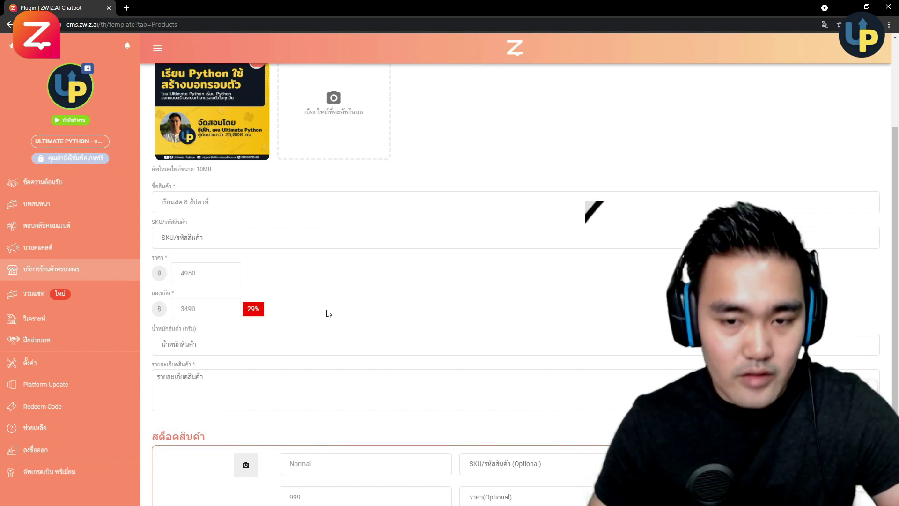
- Paste the Python-course-from-zero description into the รายละเอียดสินค้า field
scroll(341, 287, down, 2)
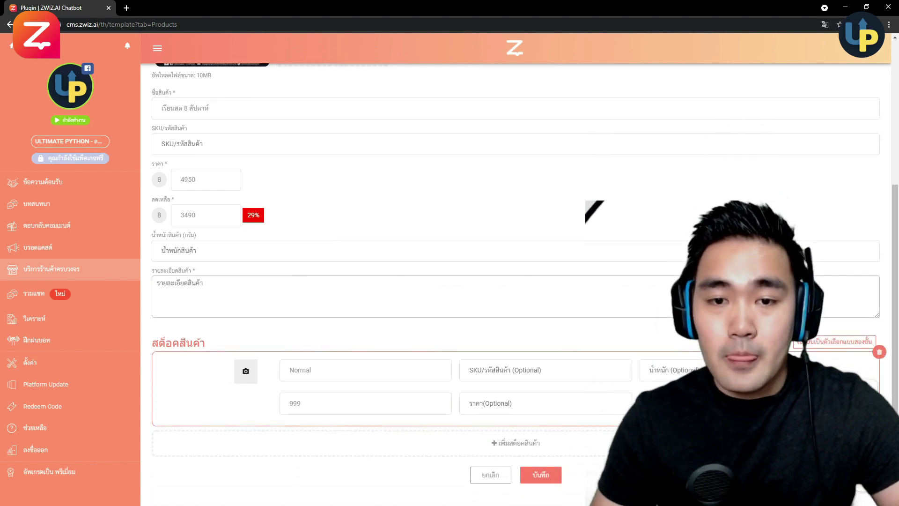
click(187, 250)
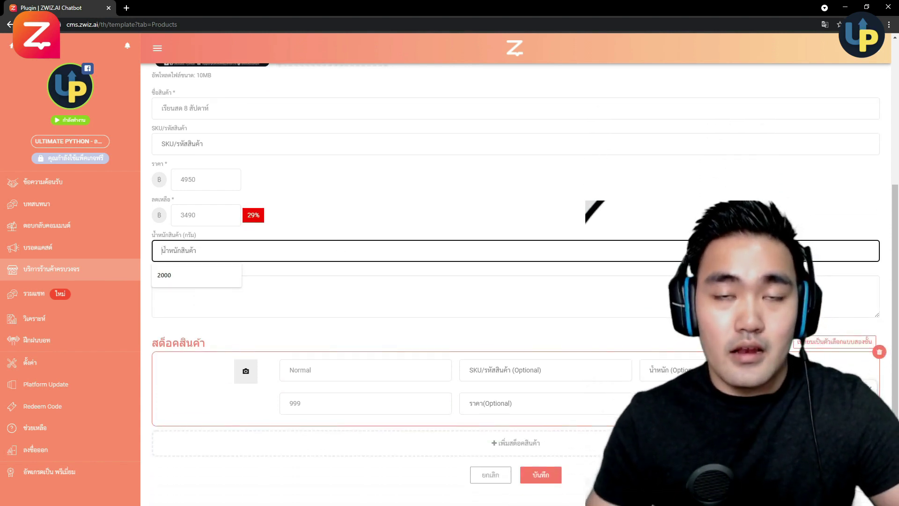
click(327, 236)
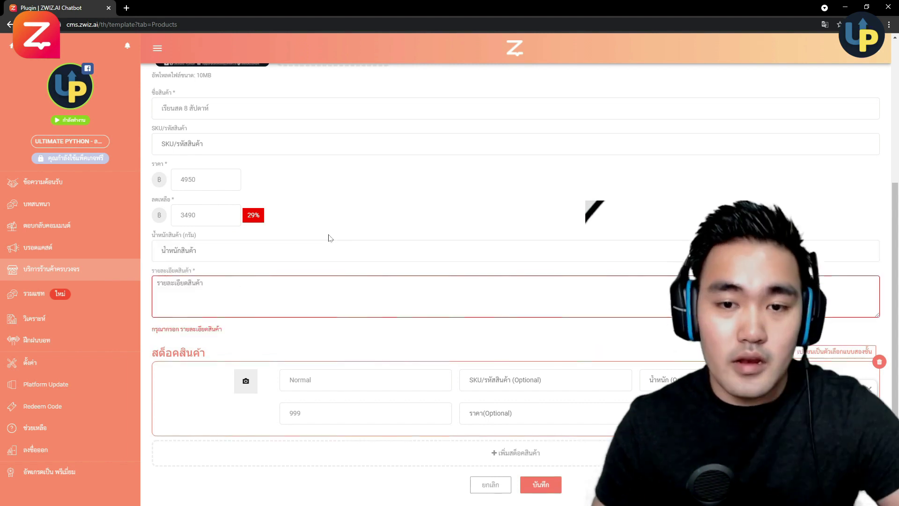
click(162, 250)
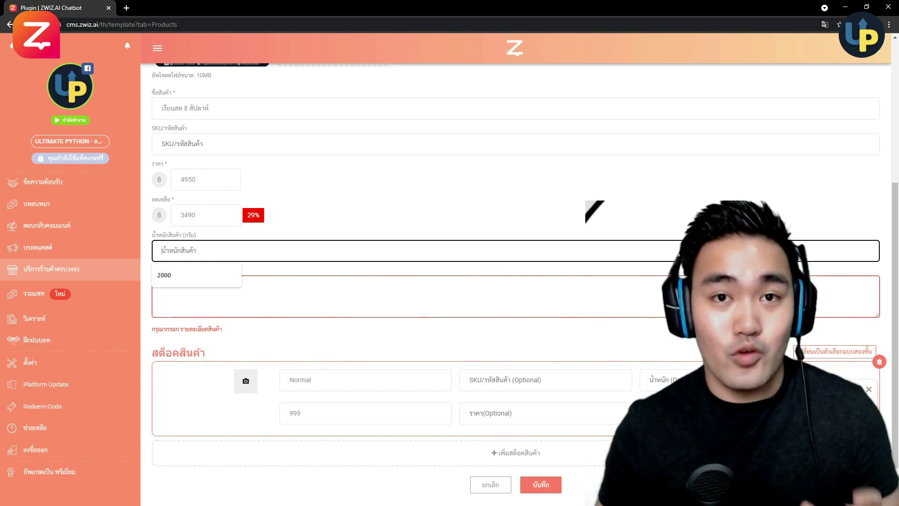
scroll(459, 237, down, 1)
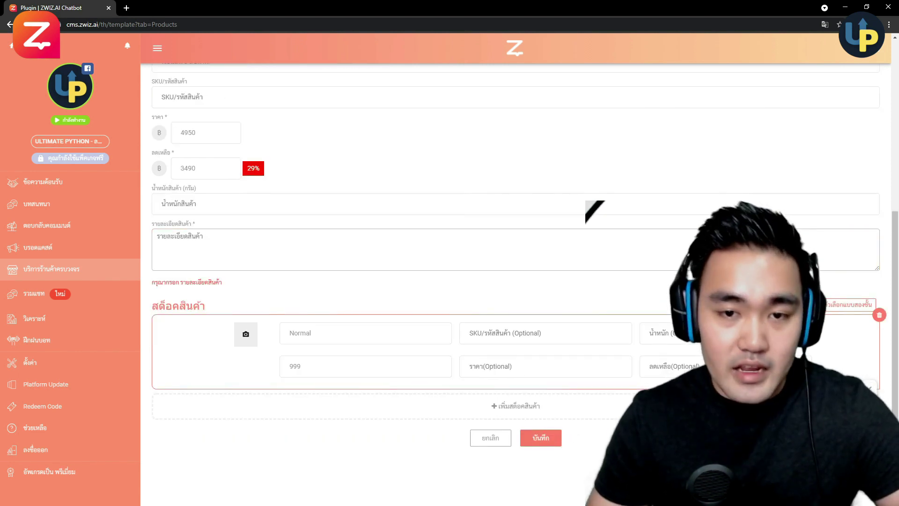
click(459, 248)
scroll(427, 189, up, 1)
text(ๆ)
key(BackSpace)
text(คอร์สเรียน Python)
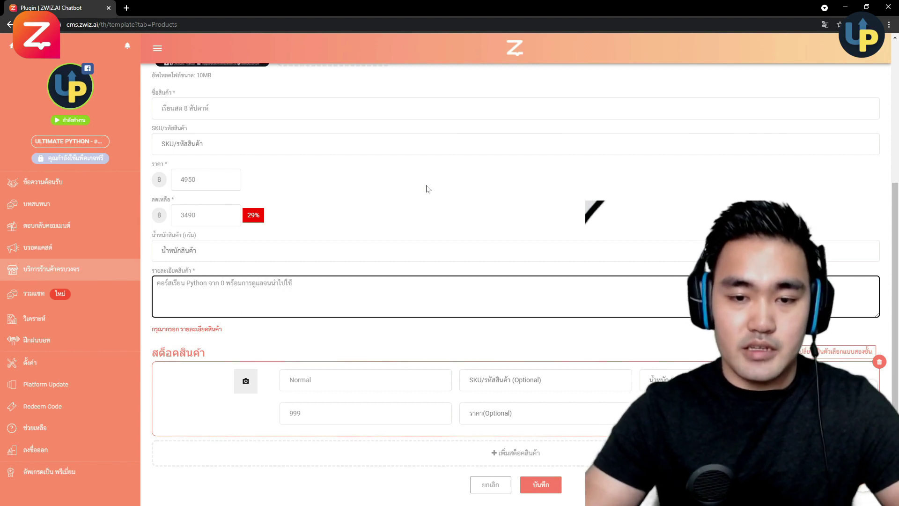
click(429, 235)
scroll(426, 234, down, 1)
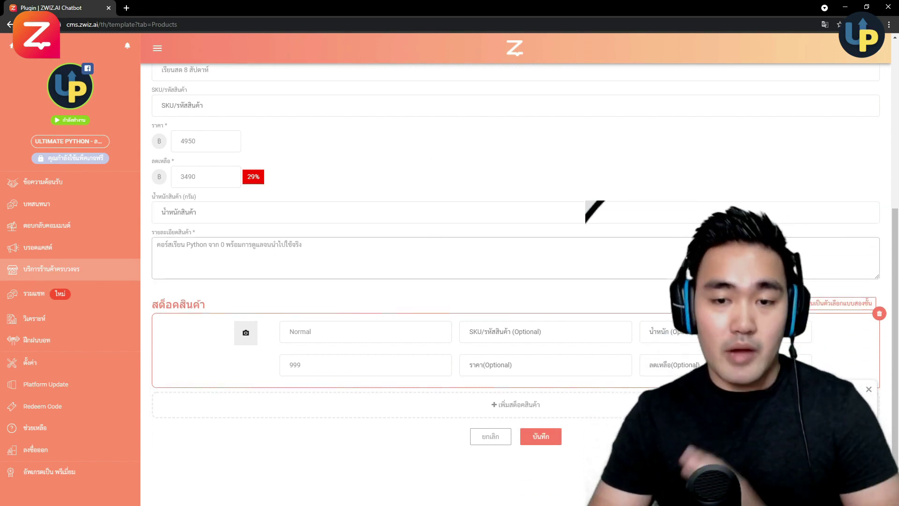
- Give the stock option the course cover image and remove the extra option row
click(247, 333)
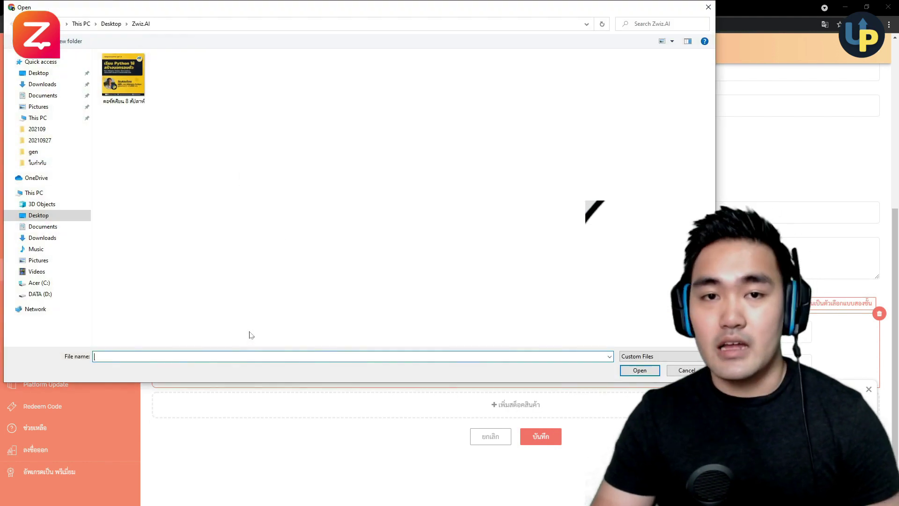
double_click(142, 87)
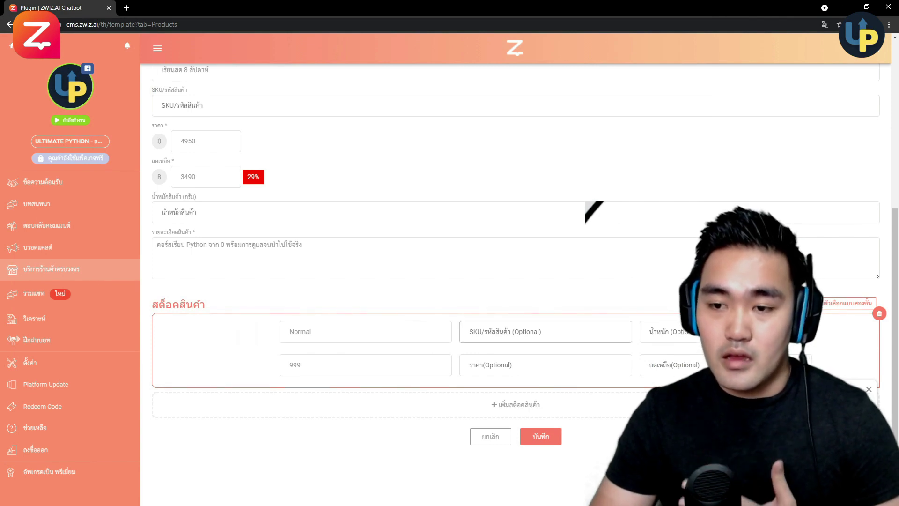
click(495, 404)
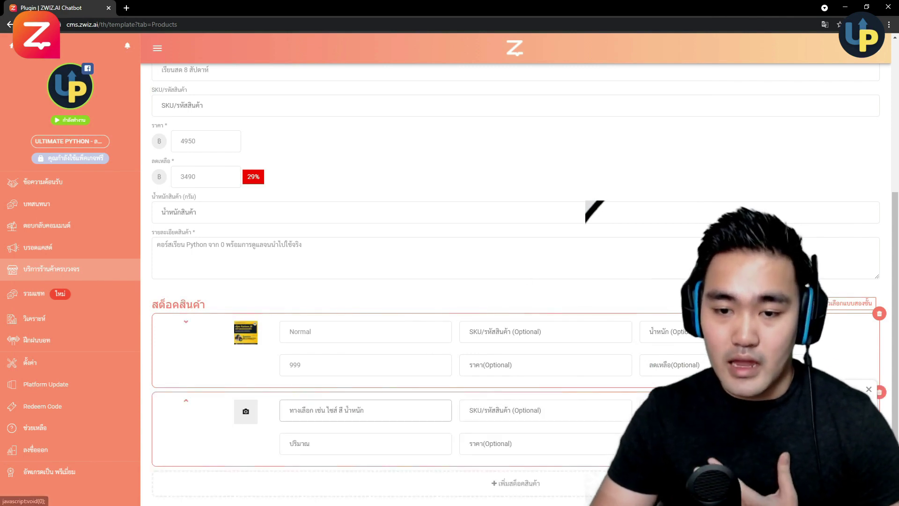
scroll(457, 397, down, 2)
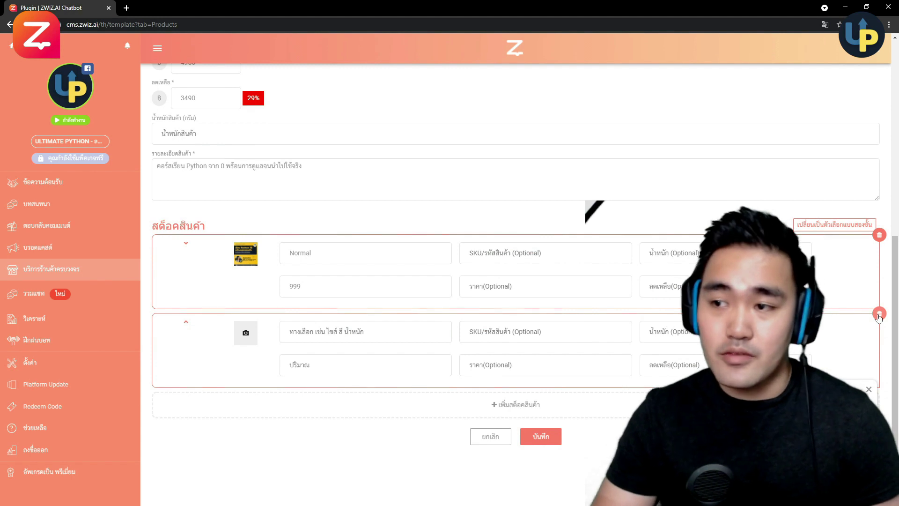
click(879, 314)
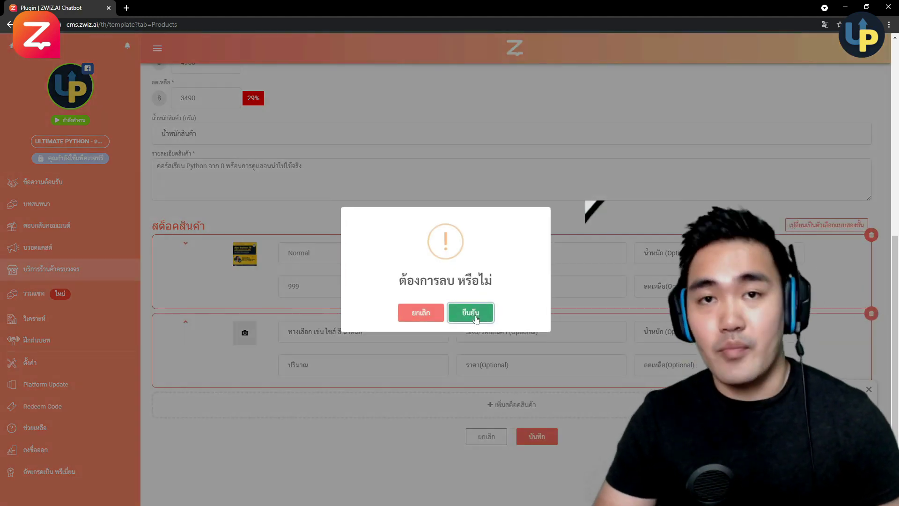
click(471, 312)
- Rename the option to เรียนตามคลาสรุ่น 21, set its quantity to 30, and save the product
key(Tab)
key(BackSpace)
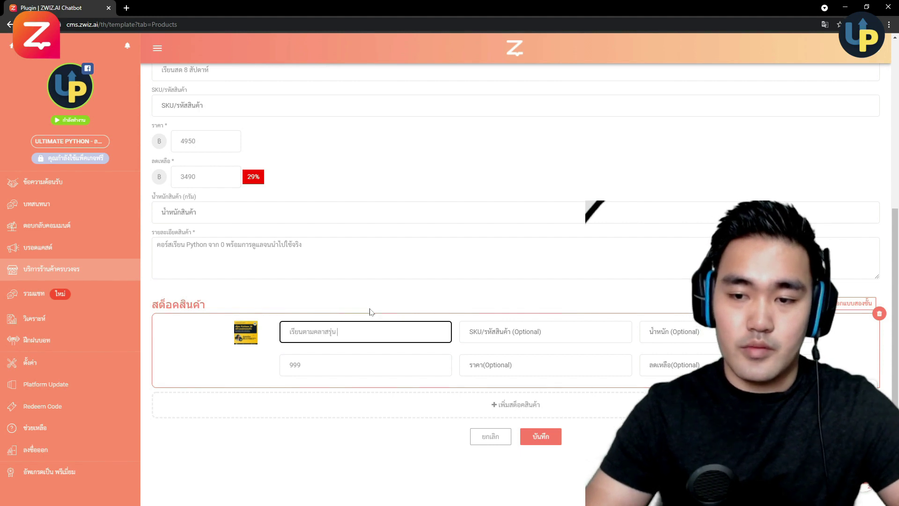
click(545, 331)
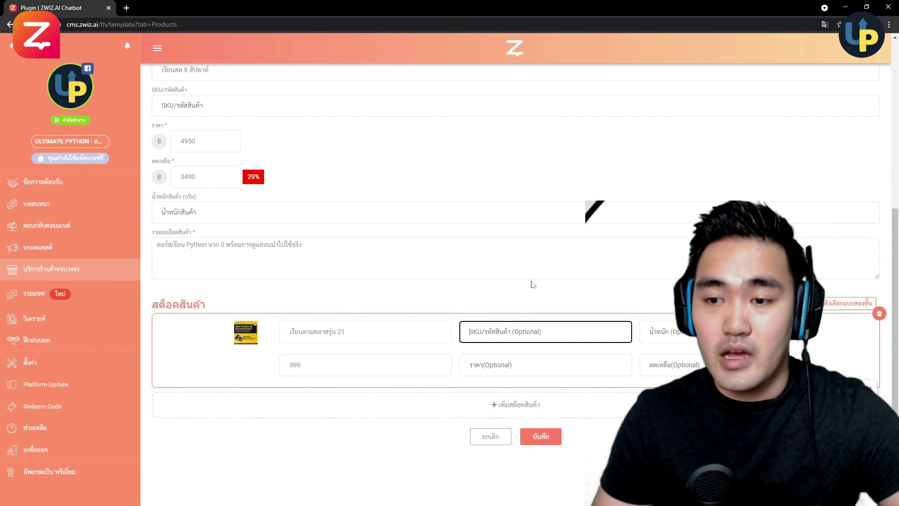
click(665, 332)
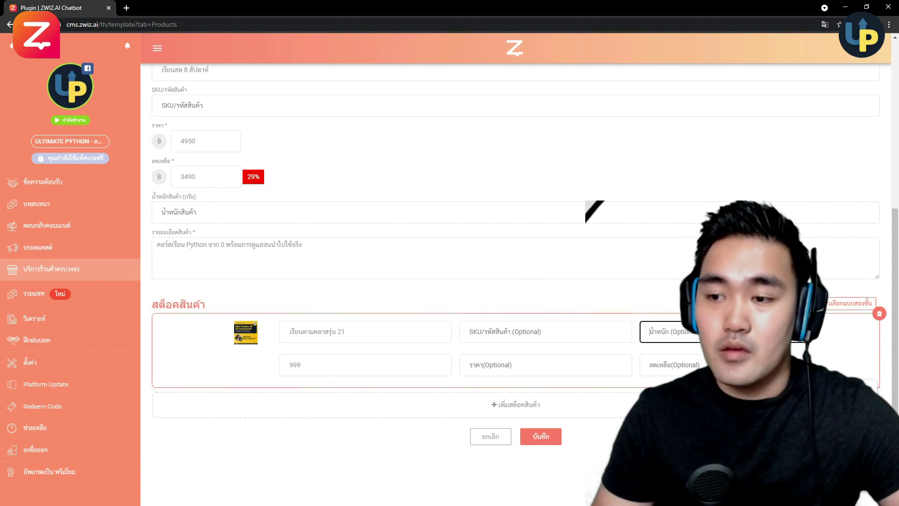
click(669, 365)
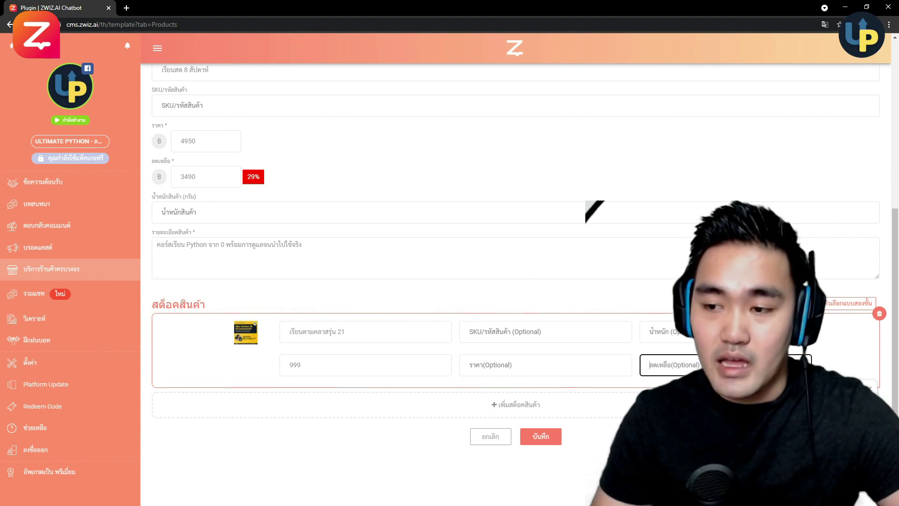
click(365, 365)
key(BackSpace)
key(BackSpace)
key(BackSpace)
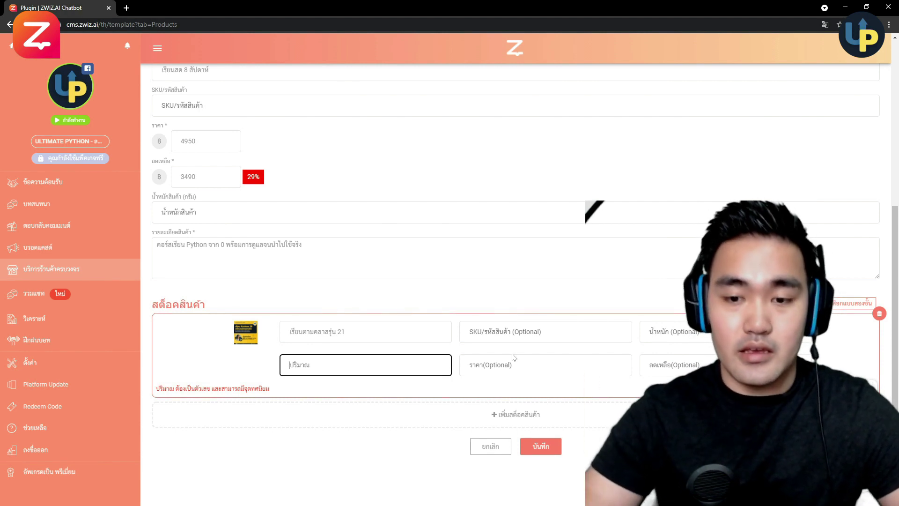
text(100)
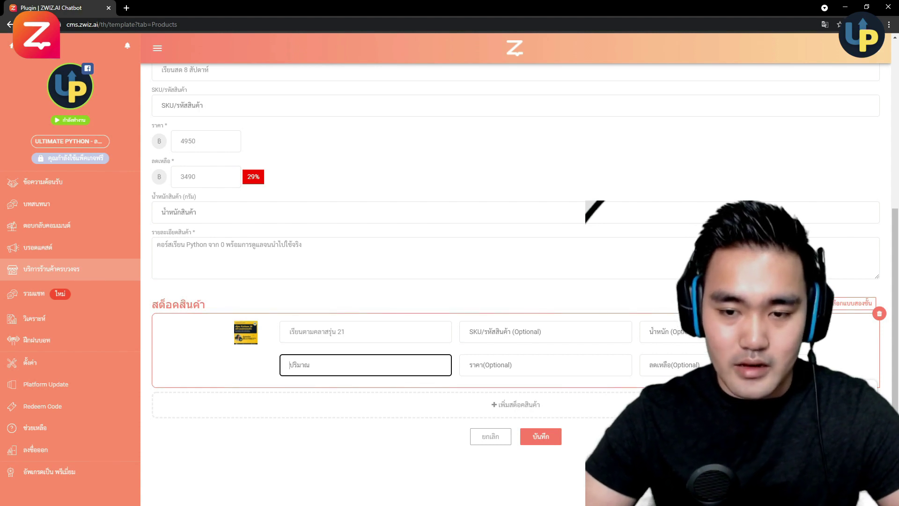
text(30)
click(541, 435)
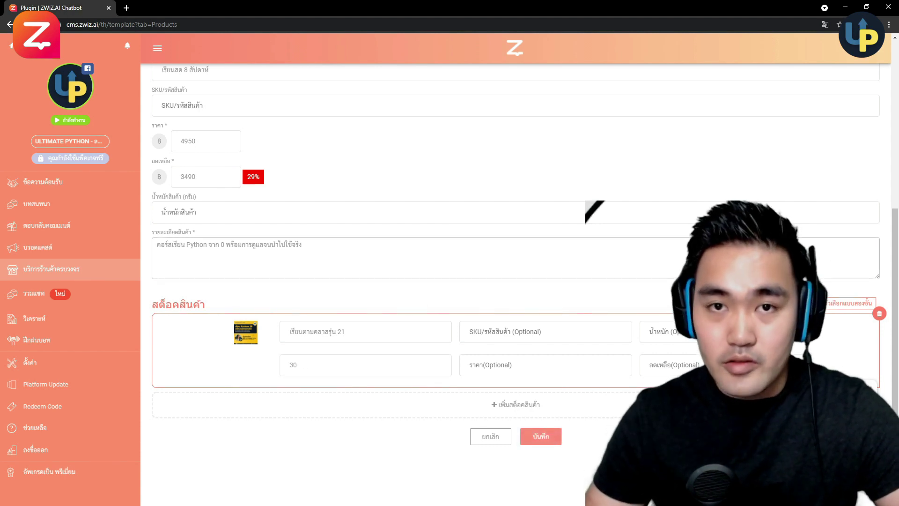
click(546, 434)
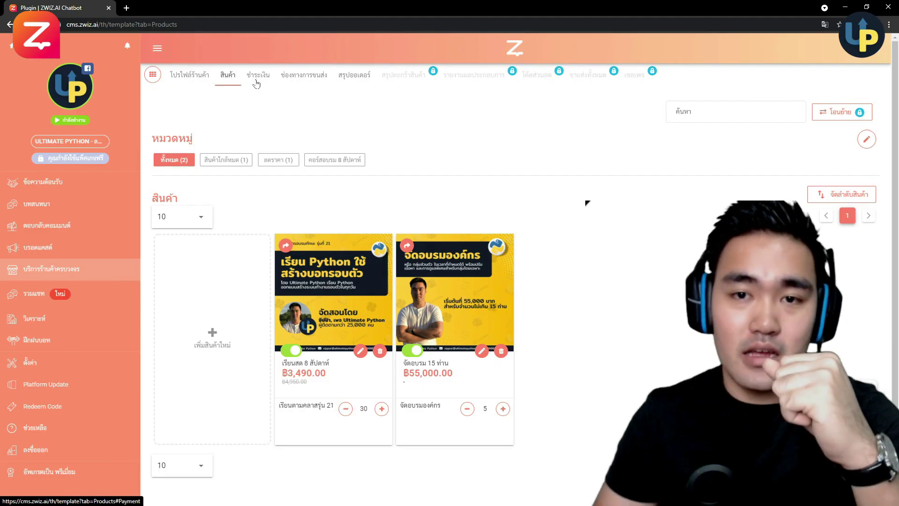
- Switch to the shop's ชำระเงิน (Payment) settings tab
click(257, 83)
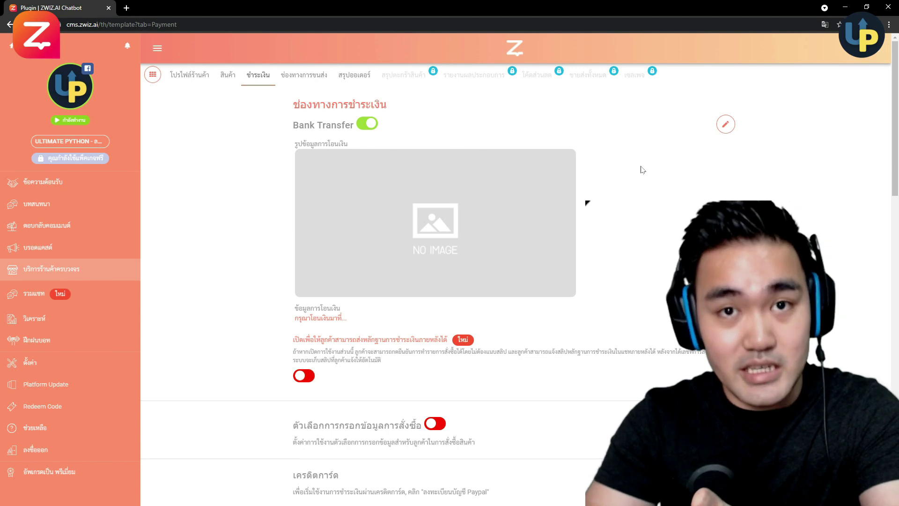
- Upload the โอนชำระเงิน transfer image and paste the bank account details into Bank Transfer
click(726, 127)
click(415, 204)
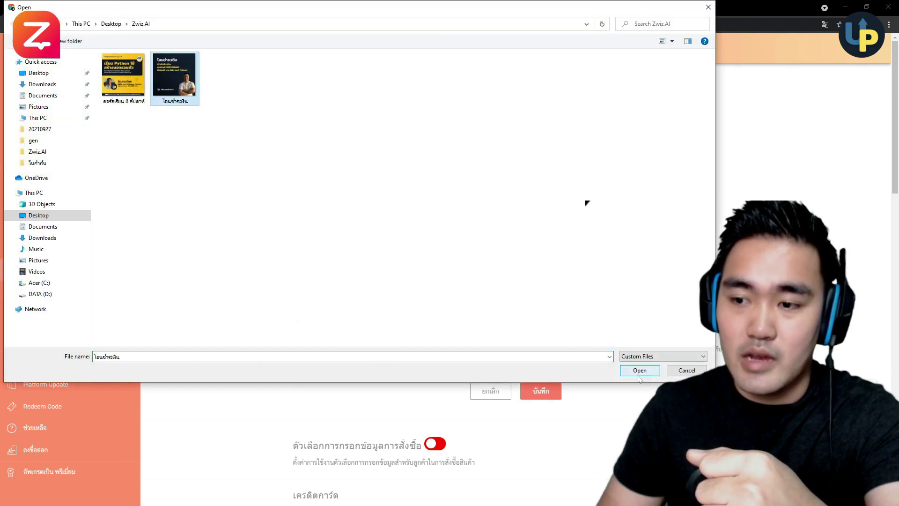
click(639, 373)
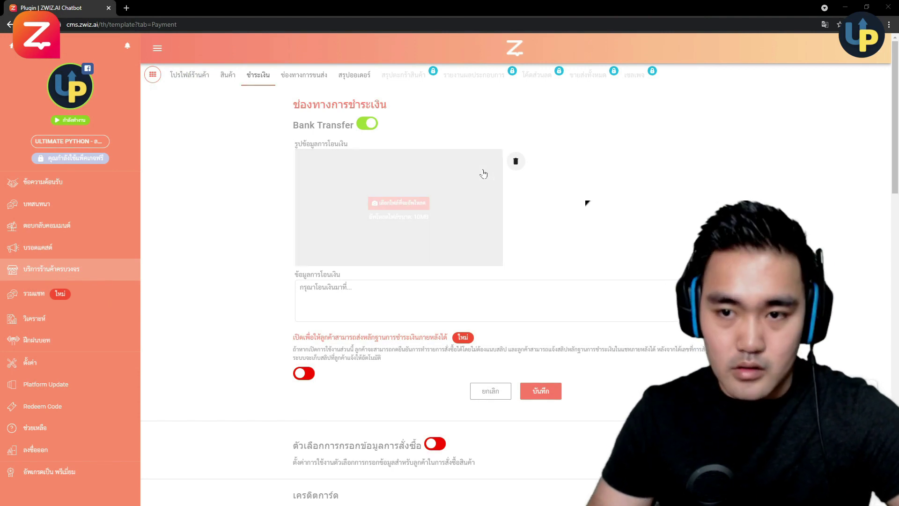
key(ctrl+v)
scroll(541, 280, down, 3)
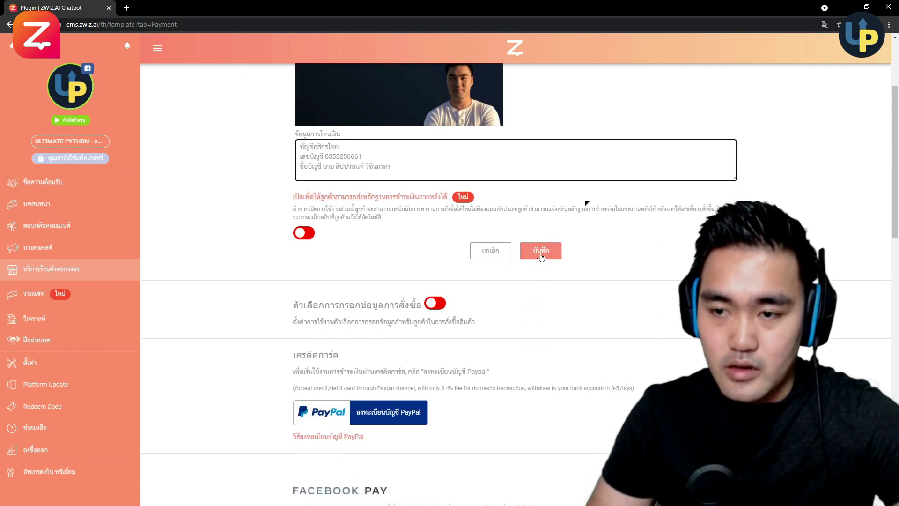
scroll(540, 257, down, 4)
scroll(549, 302, down, 1)
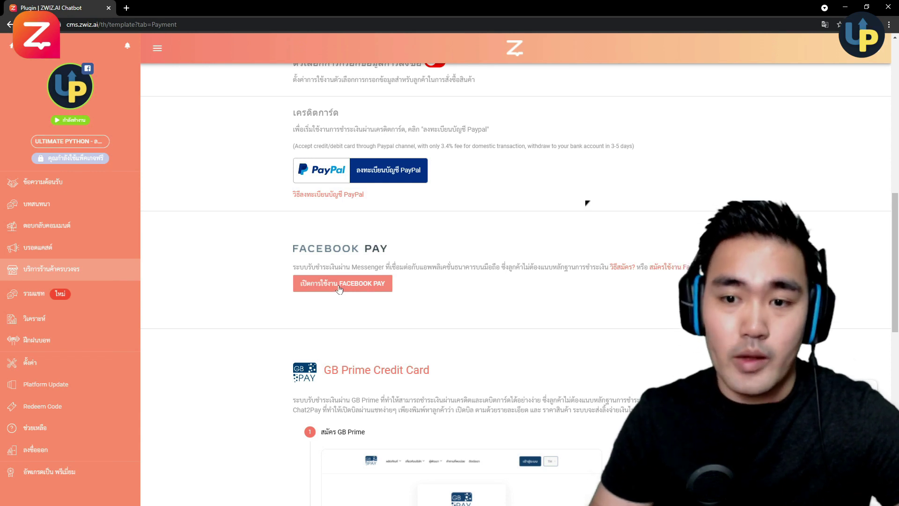
- Turn on Facebook Pay and scroll through the payment options
click(339, 286)
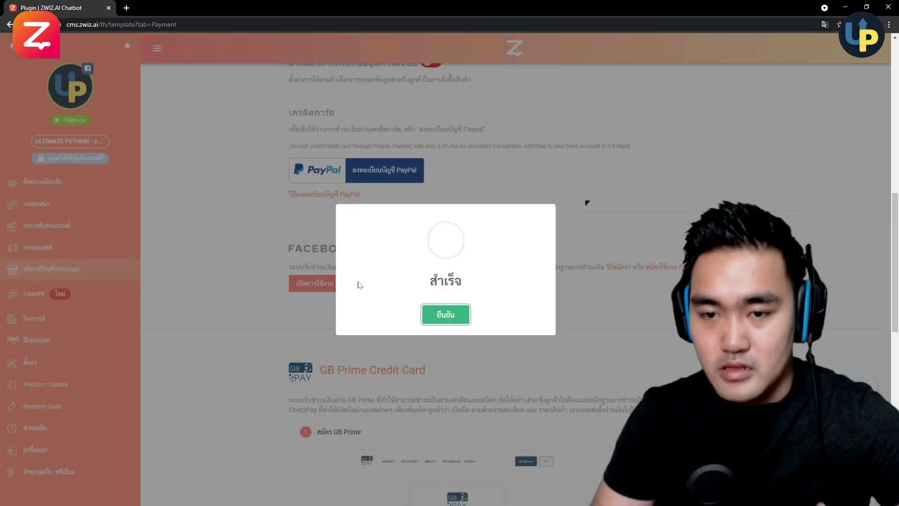
click(447, 316)
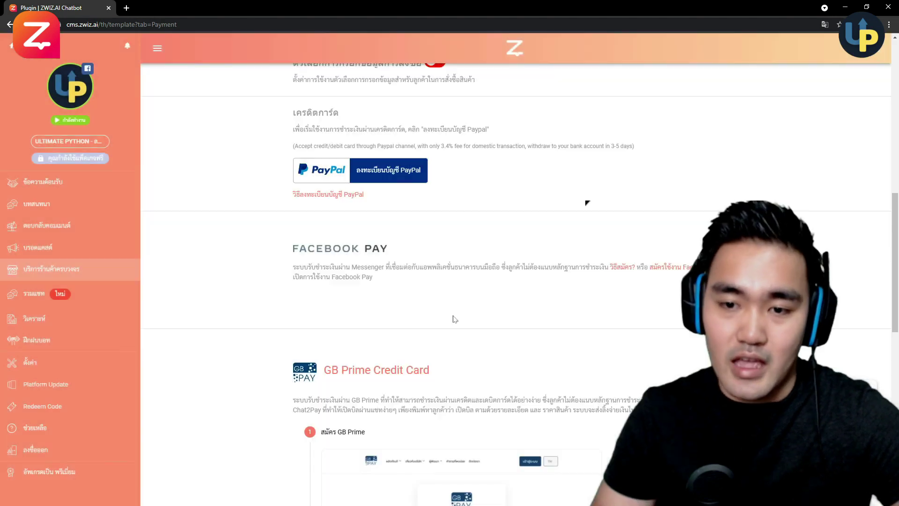
scroll(492, 313, up, 4)
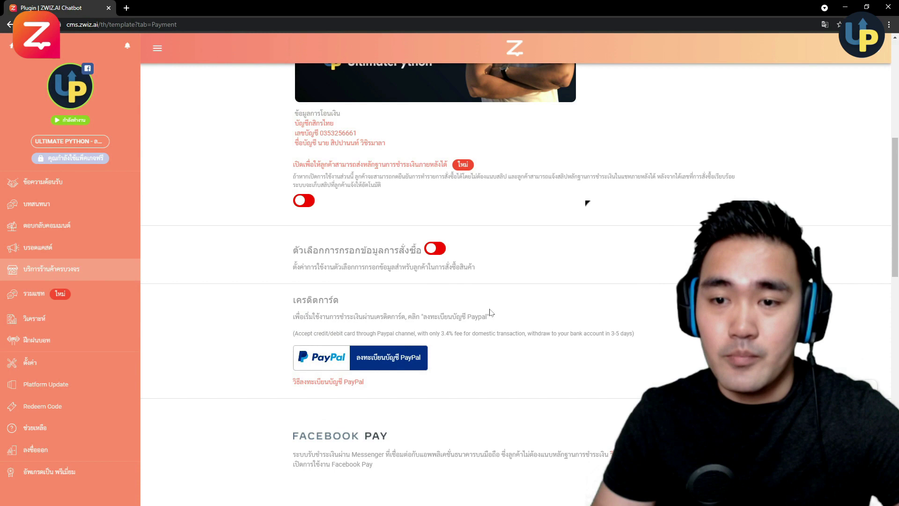
scroll(491, 312, down, 3)
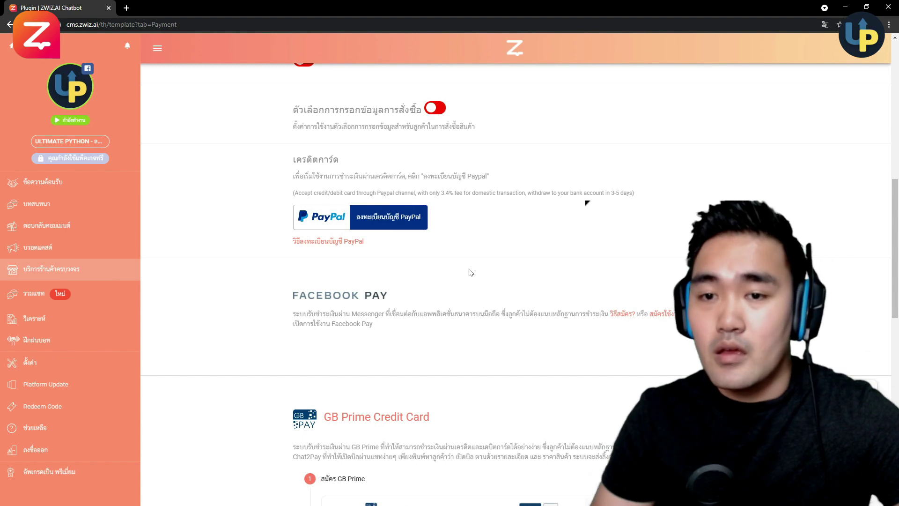
scroll(471, 271, down, 3)
scroll(500, 210, down, 3)
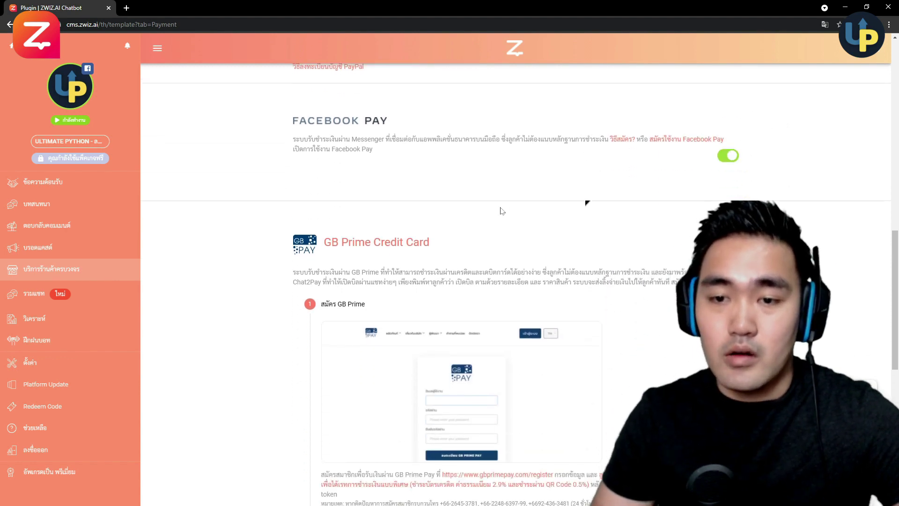
scroll(546, 180, down, 5)
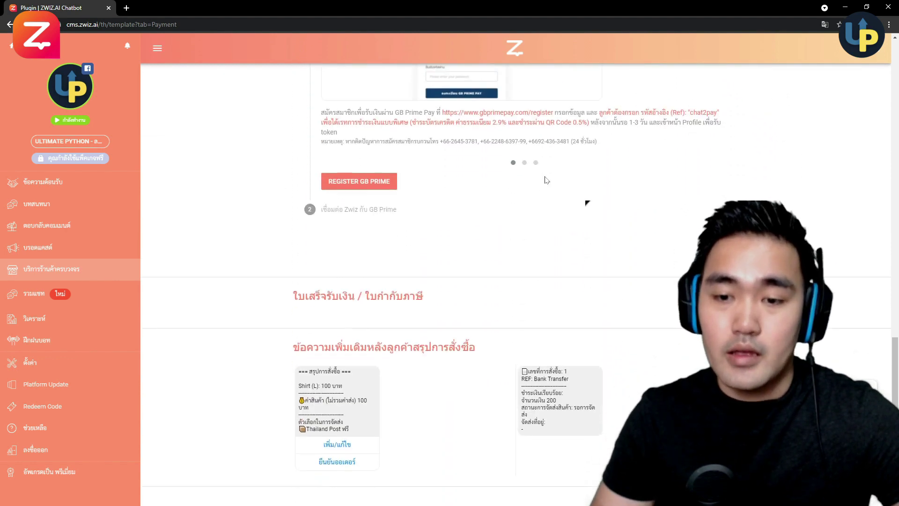
scroll(546, 180, up, 3)
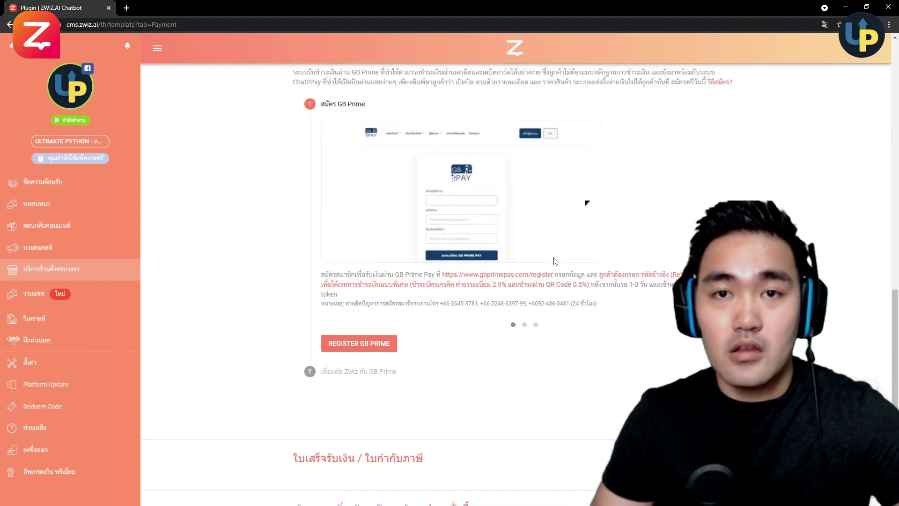
- Page through the GB Prime instruction slides, then go to the ช่องทางการขนส่ง shipping page
click(525, 325)
scroll(555, 344, up, 1)
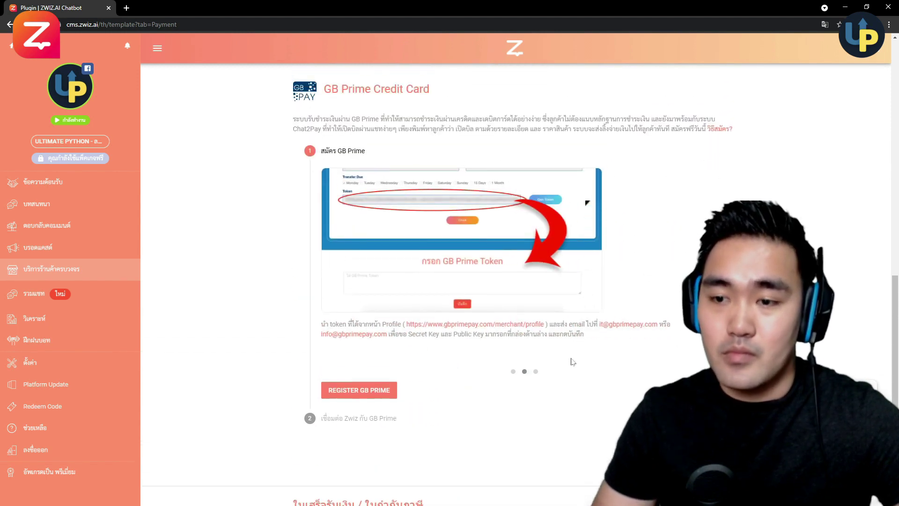
click(536, 372)
scroll(614, 274, down, 6)
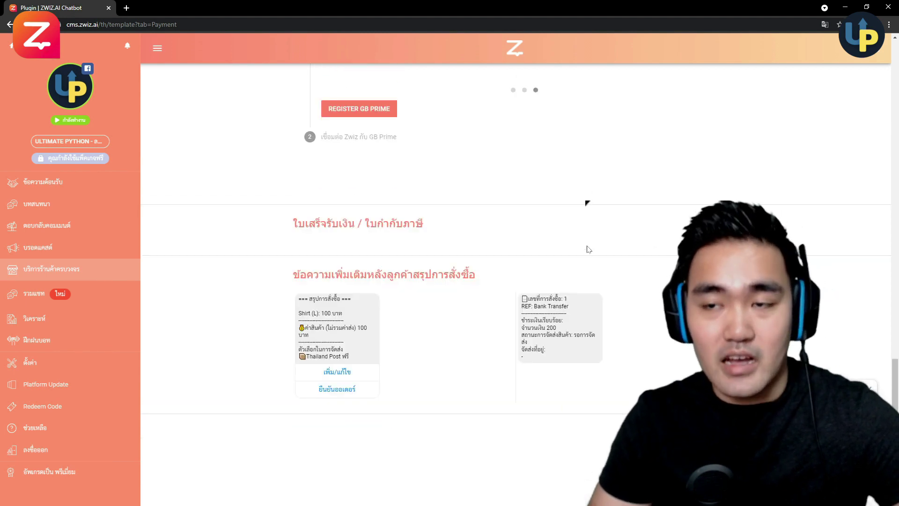
scroll(586, 258, up, 2)
scroll(588, 258, up, 15)
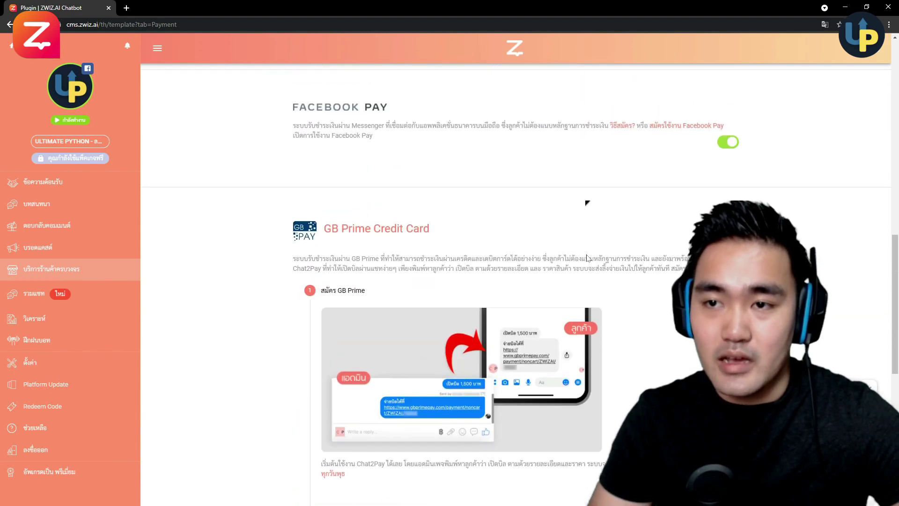
scroll(588, 258, up, 1)
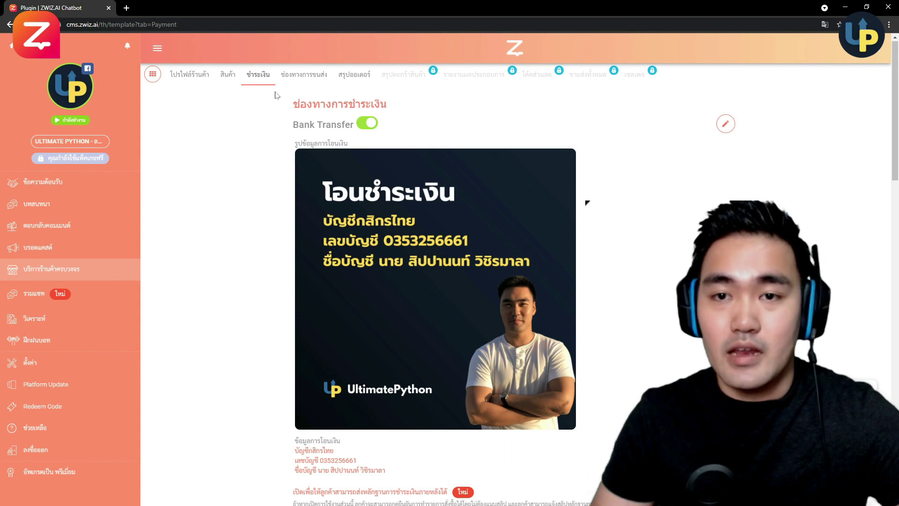
click(302, 82)
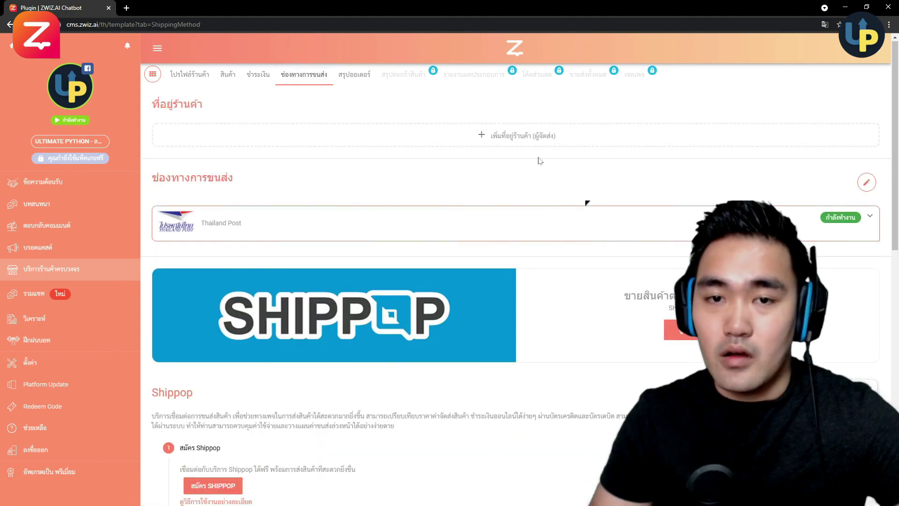
- Save a sender address named 'Ultimate Python' with the shop's phone, street address and postcode
click(513, 145)
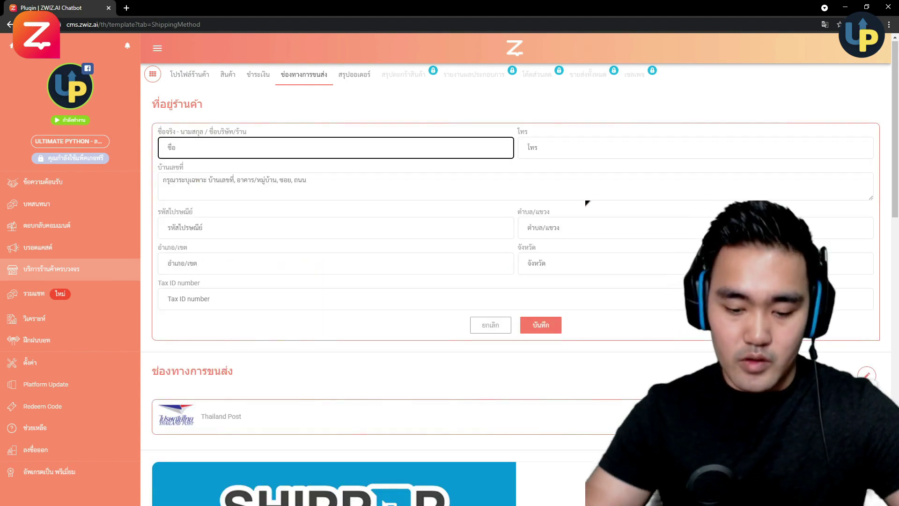
text(Ultimate Python)
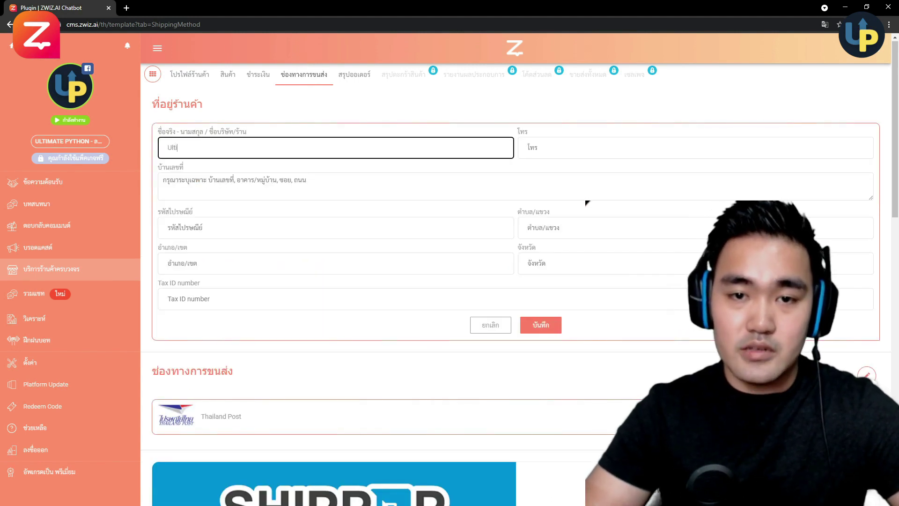
key(Tab)
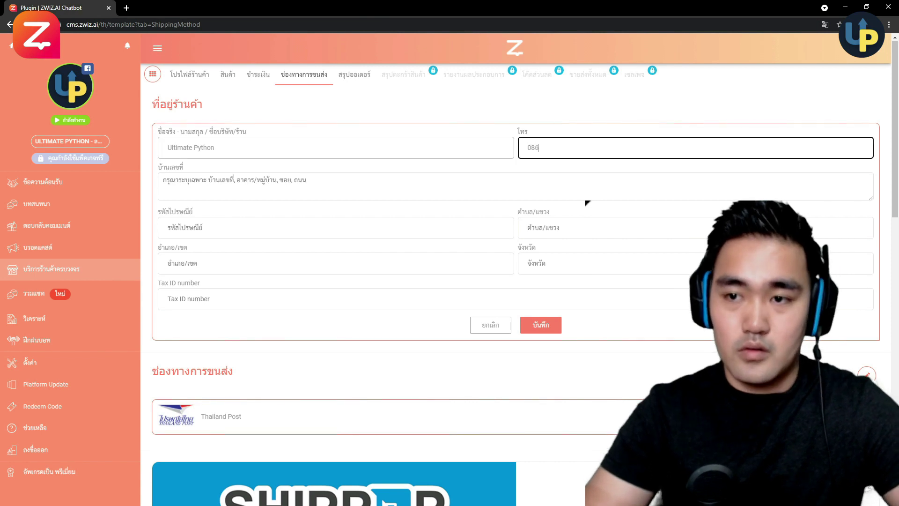
key(Tab)
click(226, 240)
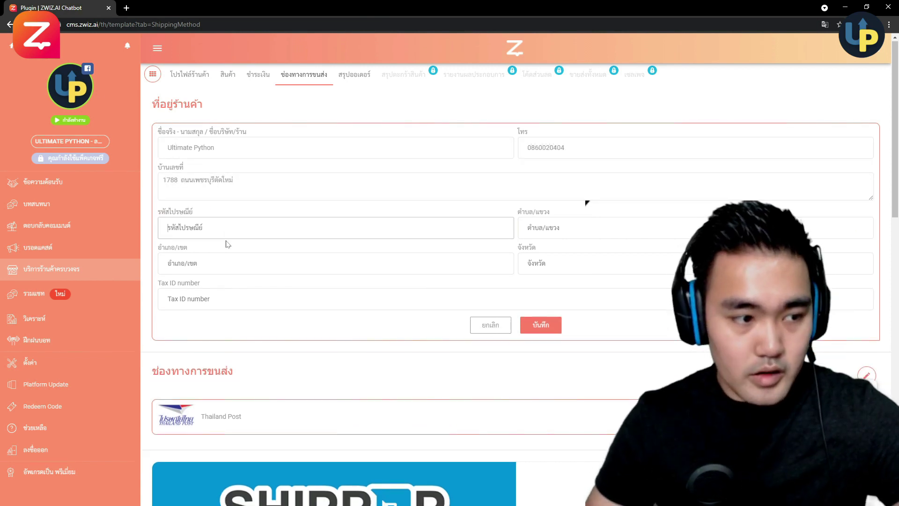
text(1)
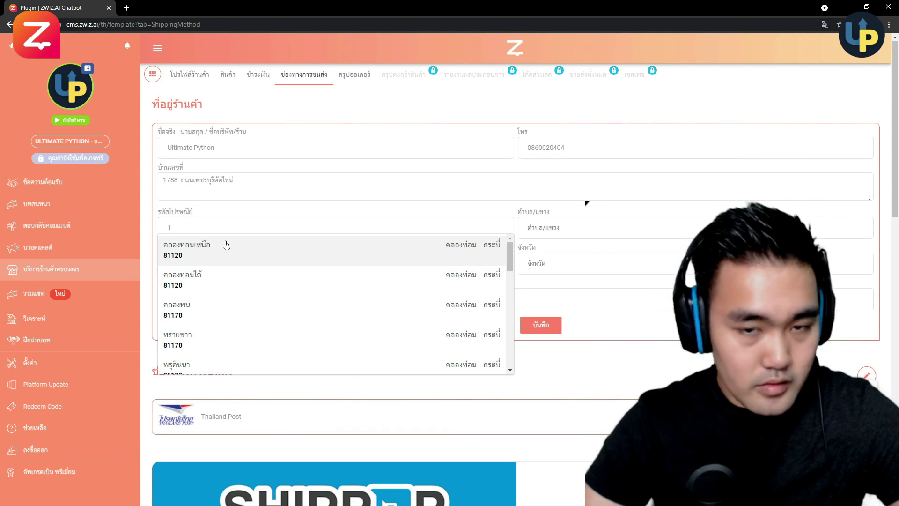
text(0310)
click(226, 244)
key(Tab)
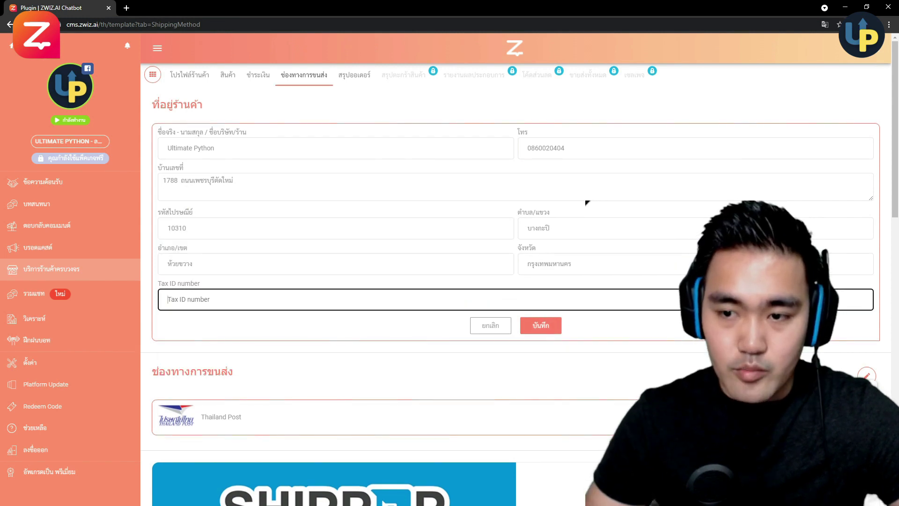
click(542, 318)
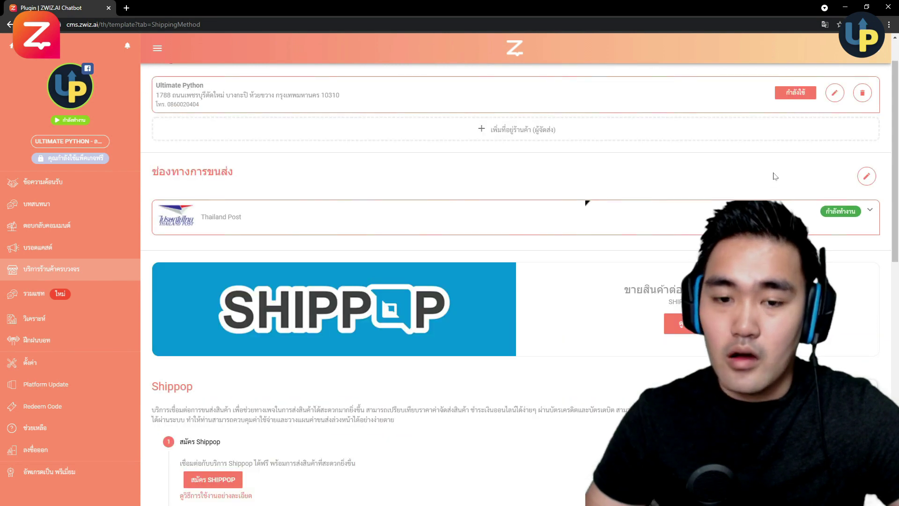
- Open the carrier editor and review the list, where only Thailand Post is switched on
scroll(775, 176, down, 3)
scroll(776, 174, up, 2)
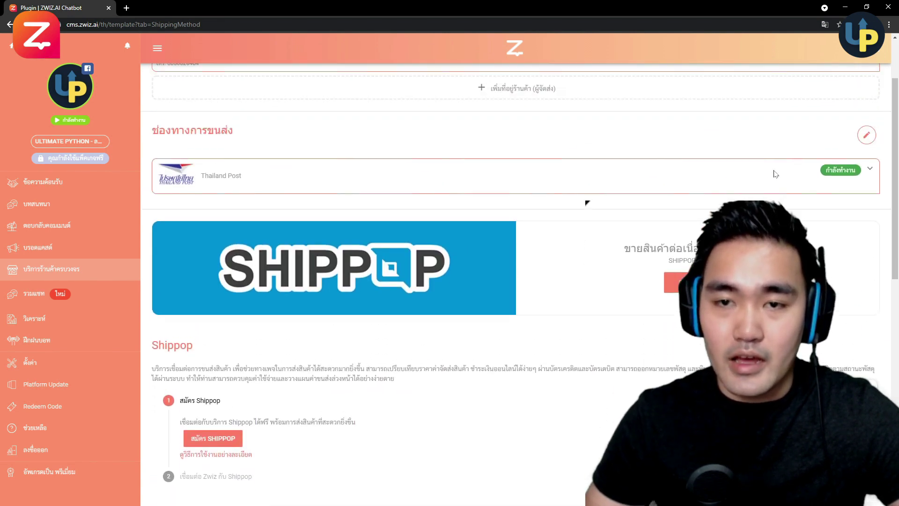
scroll(775, 174, up, 1)
click(867, 176)
scroll(796, 187, down, 3)
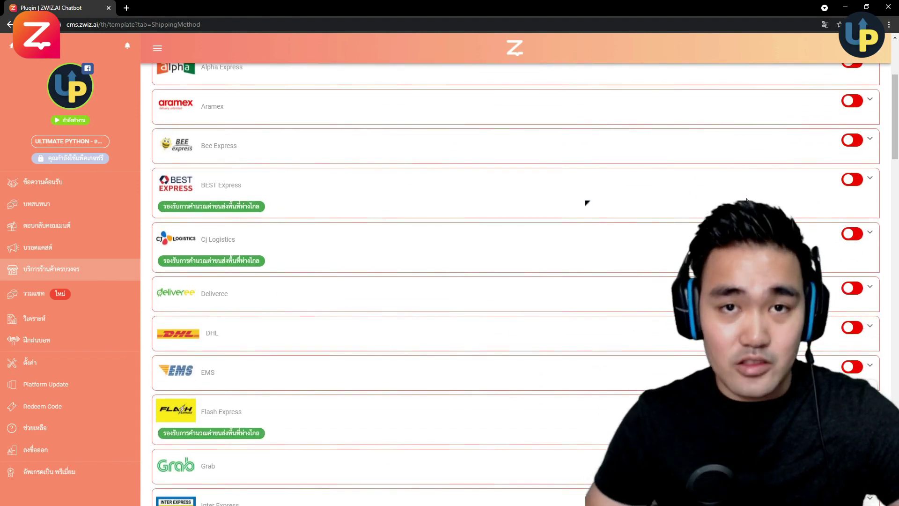
scroll(649, 199, down, 5)
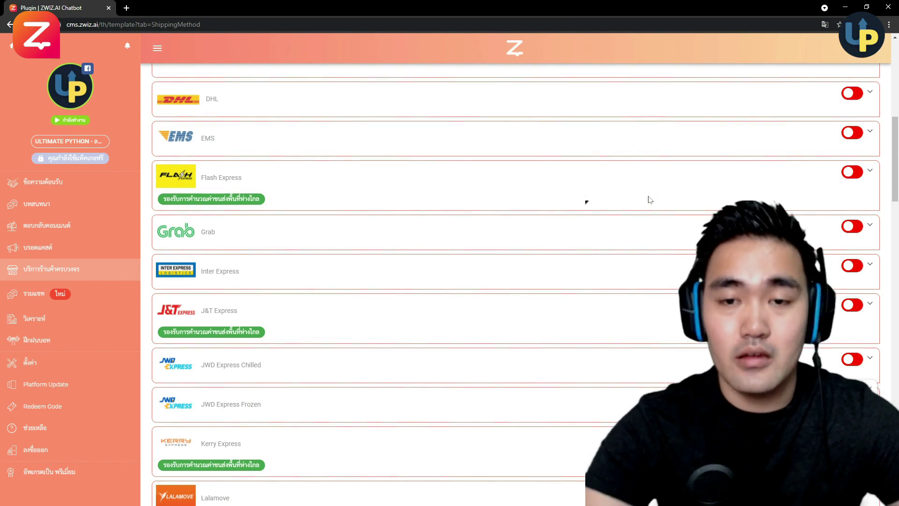
scroll(648, 198, down, 7)
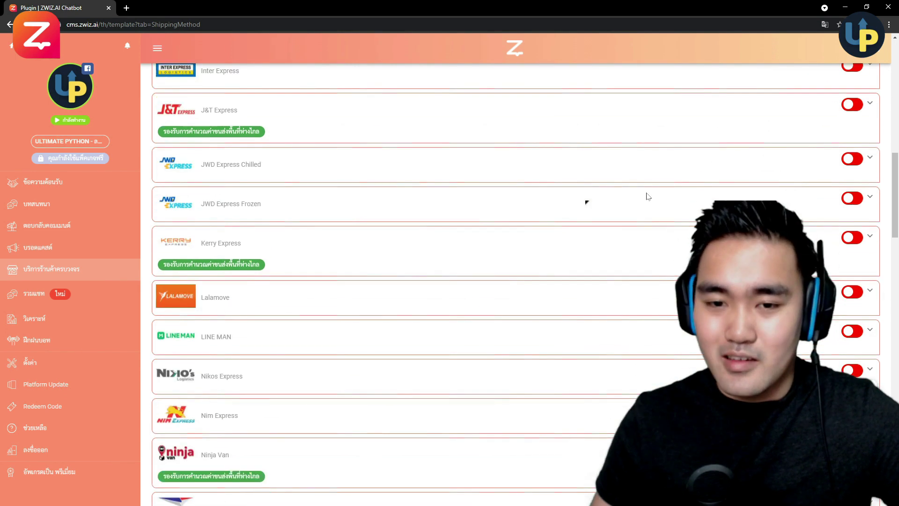
scroll(649, 196, down, 6)
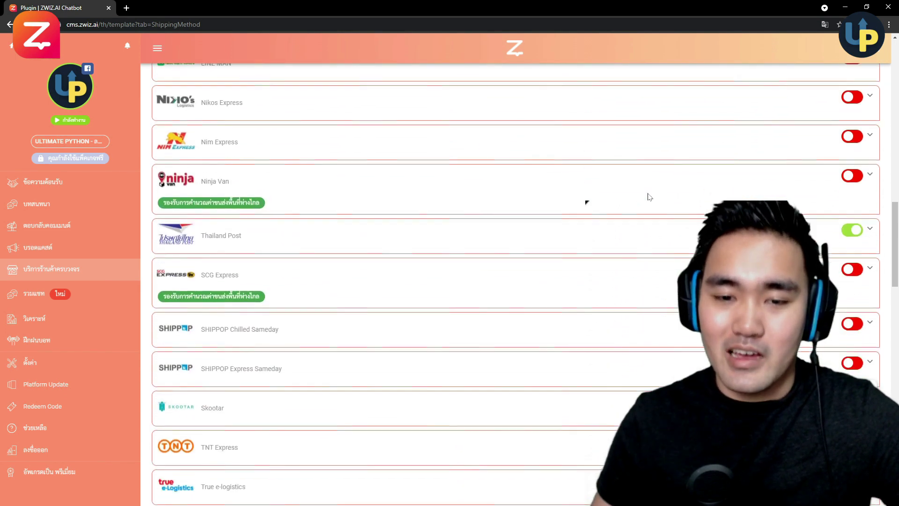
scroll(650, 196, up, 14)
scroll(649, 196, down, 2)
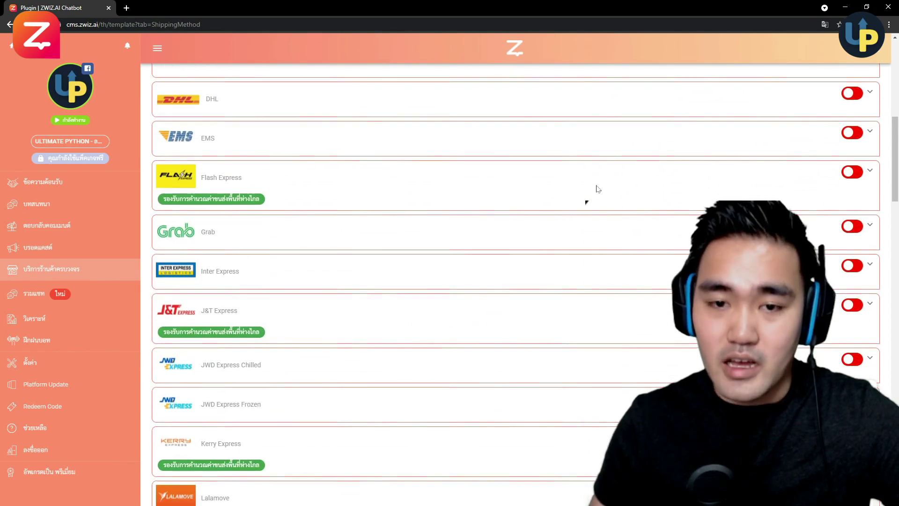
- Enable Flash Express as a carrier and expand its shipping cost settings
click(851, 172)
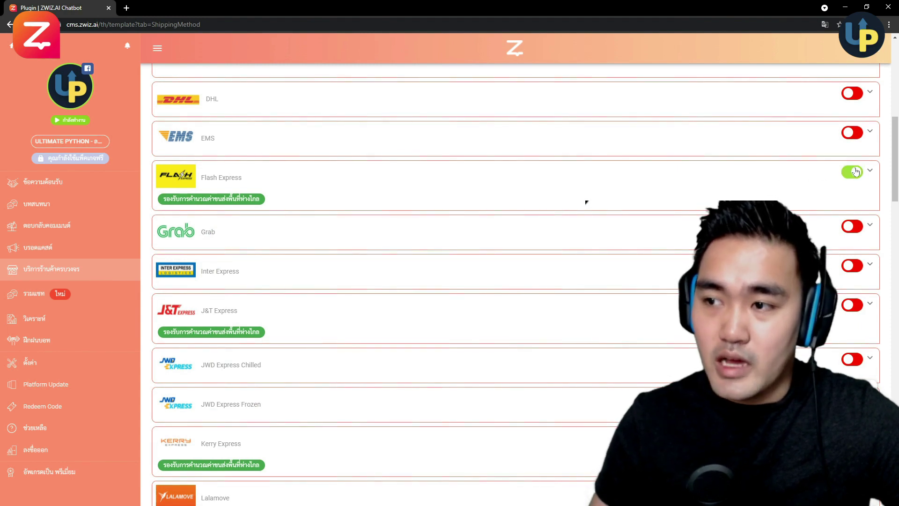
click(869, 172)
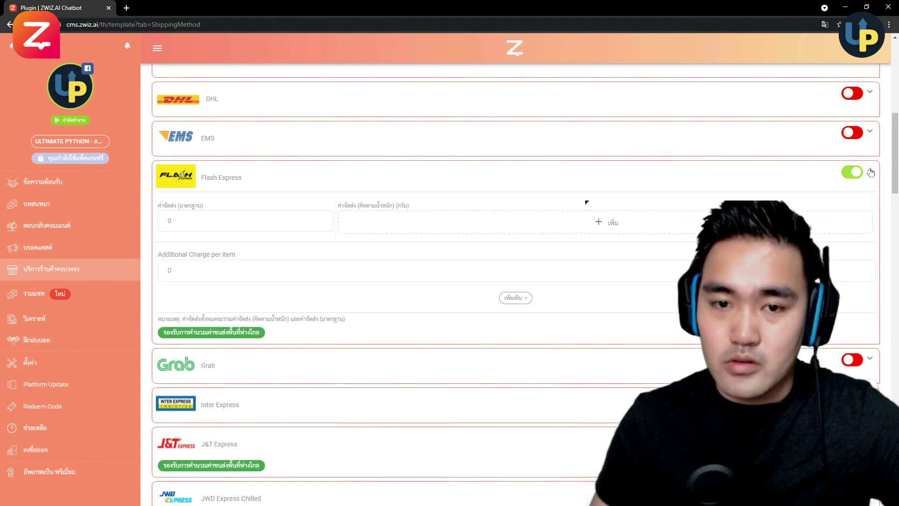
scroll(712, 180, down, 1)
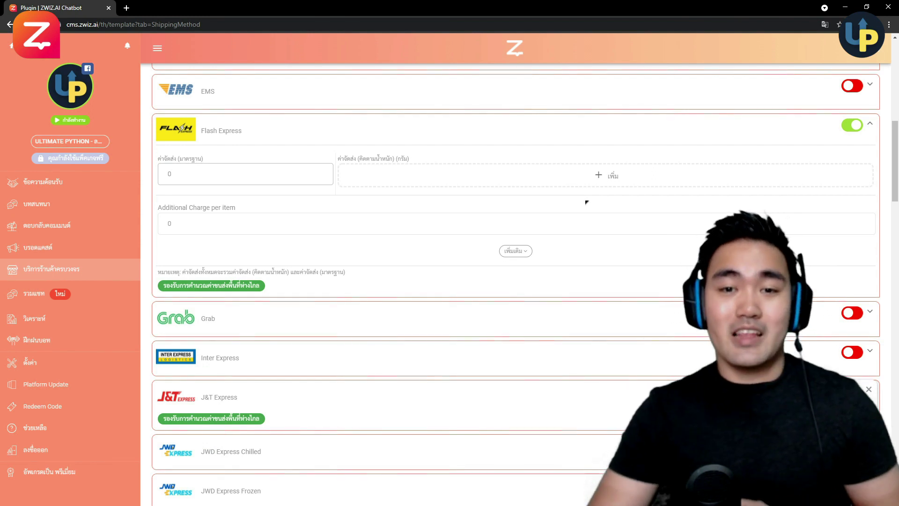
click(169, 174)
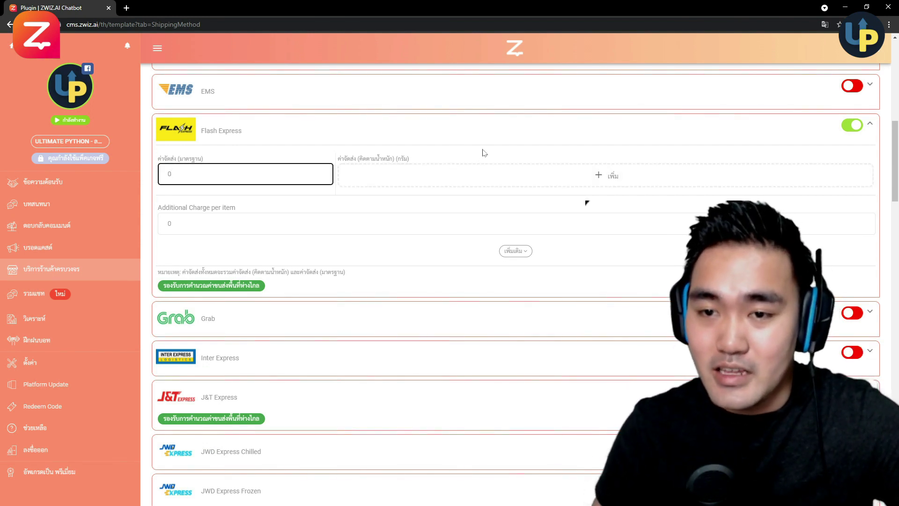
- Add a Flash Express weight range with values 100 and 100 and cost 50
click(460, 176)
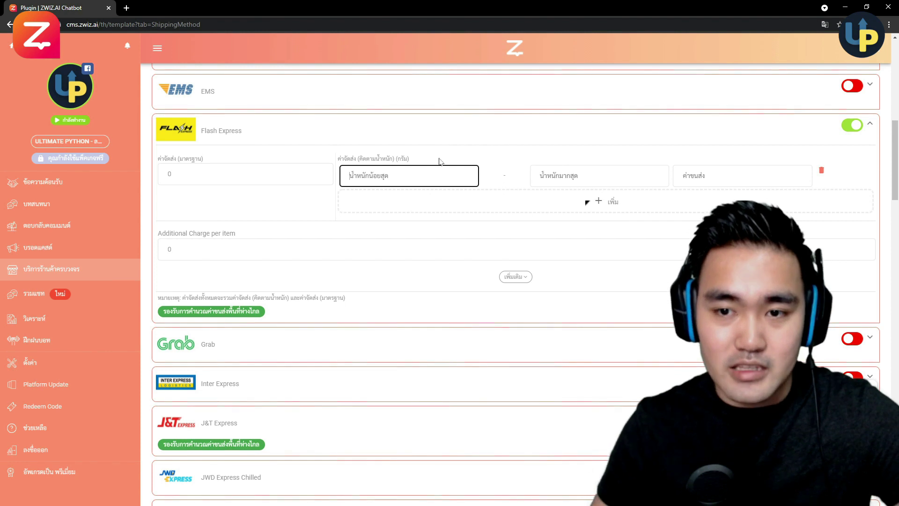
text(100)
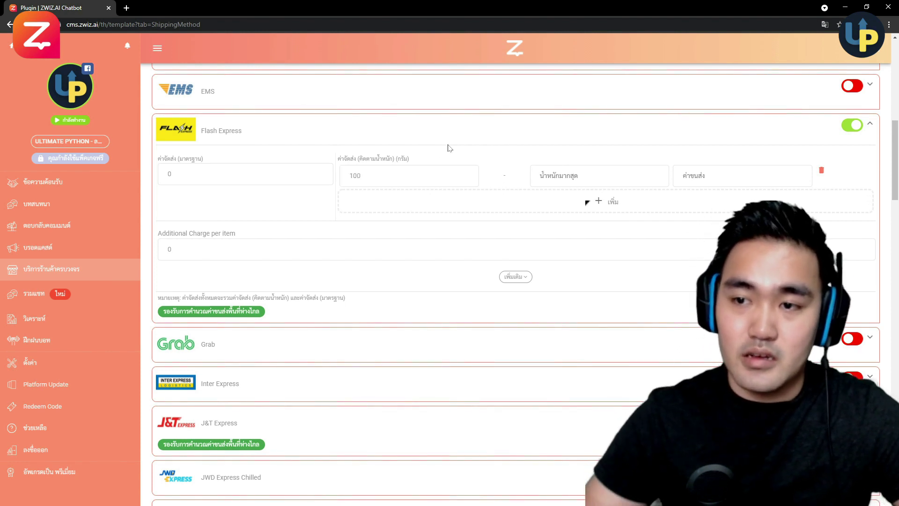
key(Tab)
text(100)
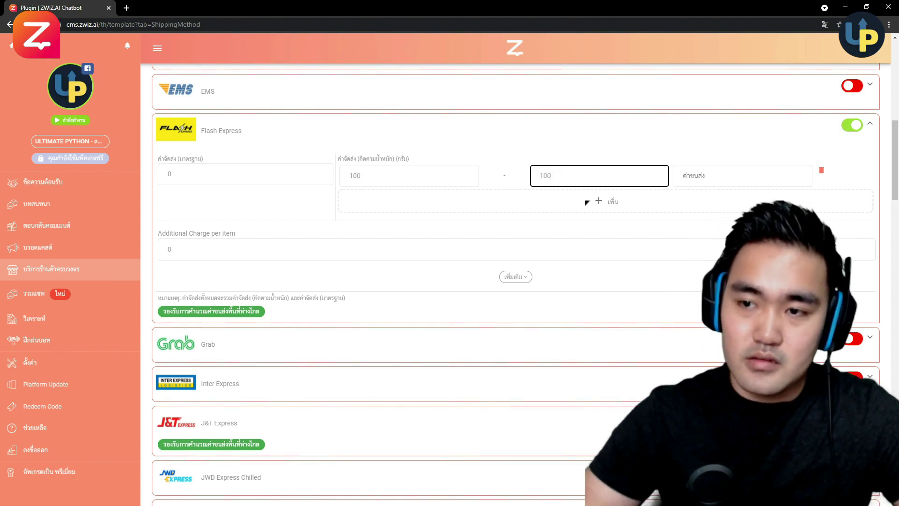
key(Tab)
text(50)
- Add a second weight range up to 10000 and change the first range's cost to 100
click(586, 203)
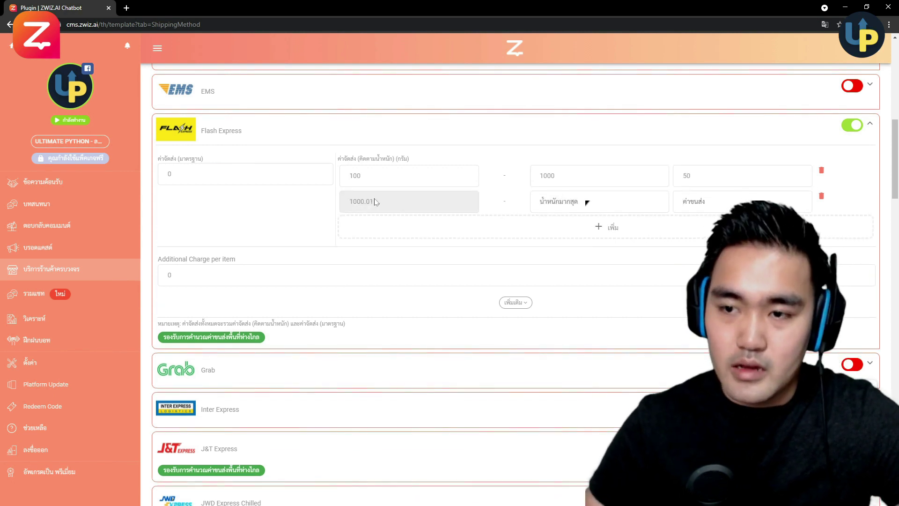
click(532, 202)
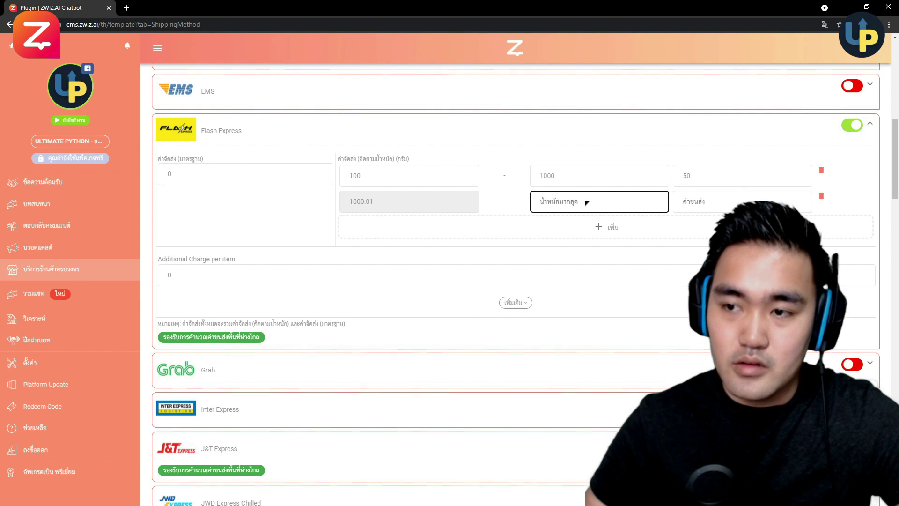
text(10000)
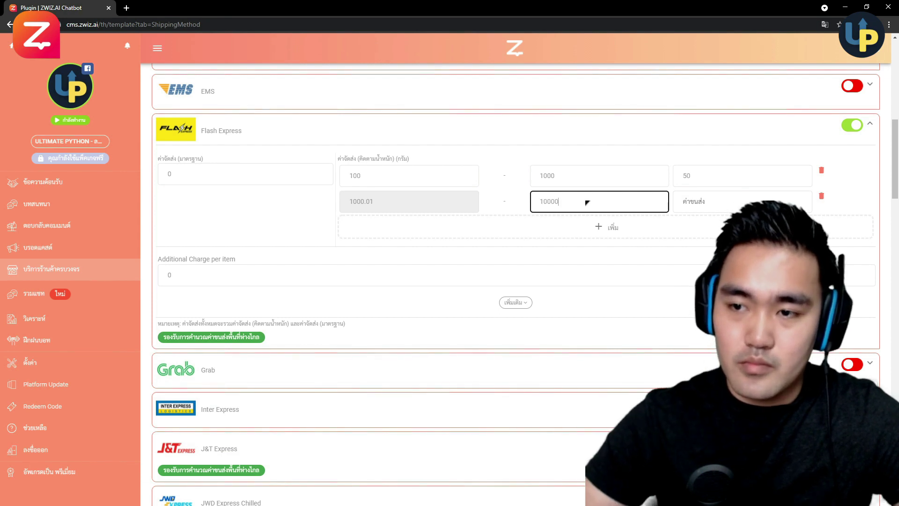
key(Tab)
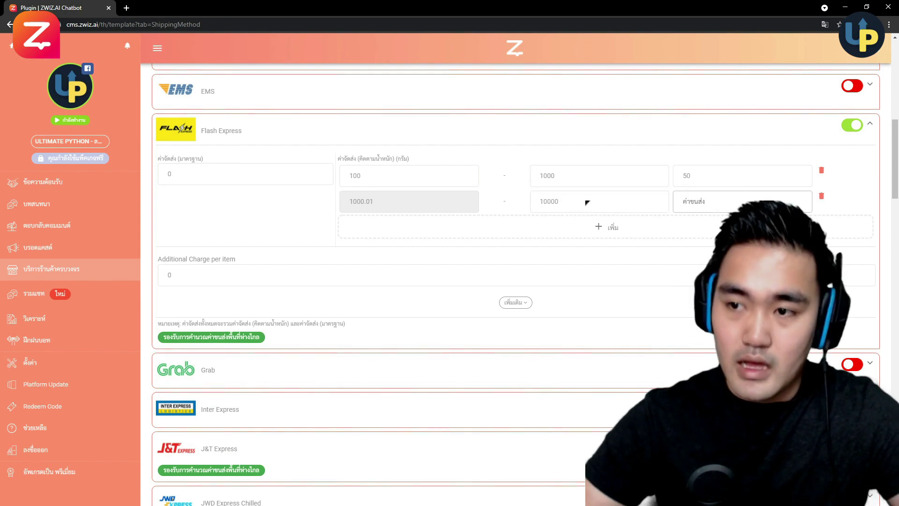
key(shift+Tab)
key(shift+Tab)
text(100)
key(Tab)
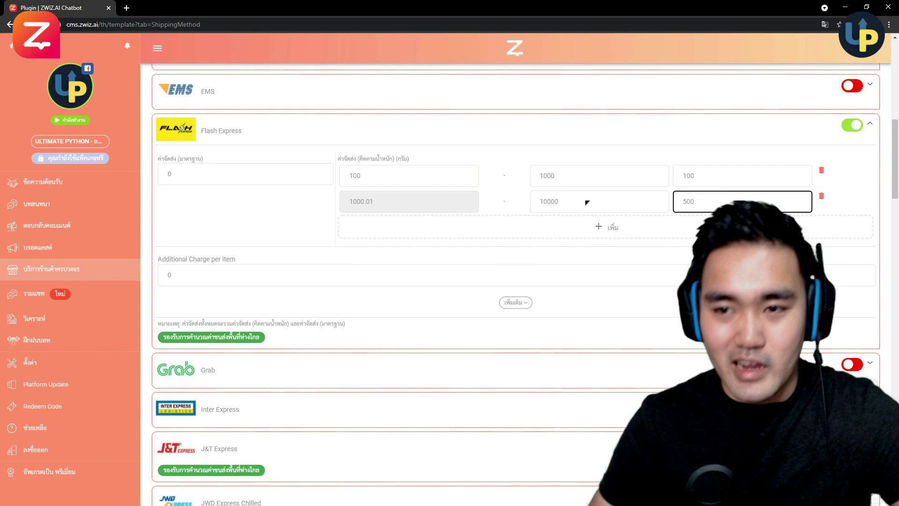
key(shift+Tab)
key(shift+Tab)
key(shift+Tab)
key(shift+Tab)
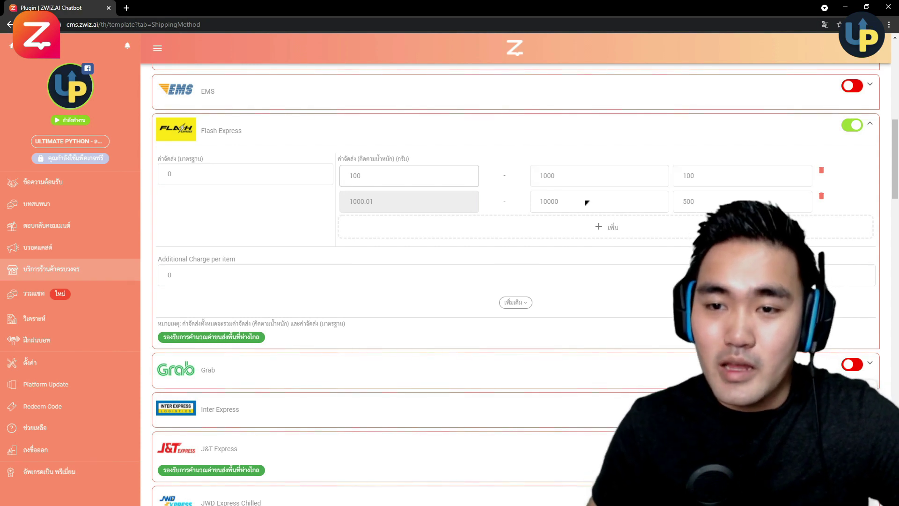
key(Tab)
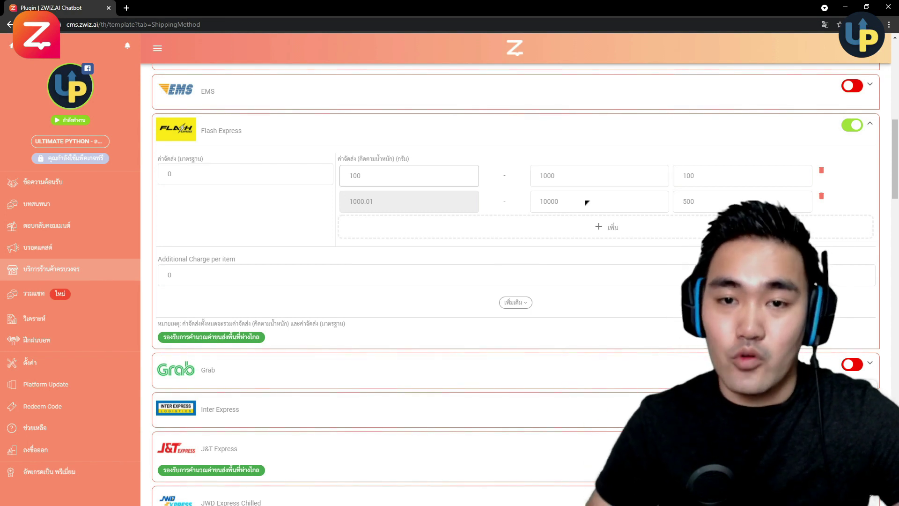
click(501, 205)
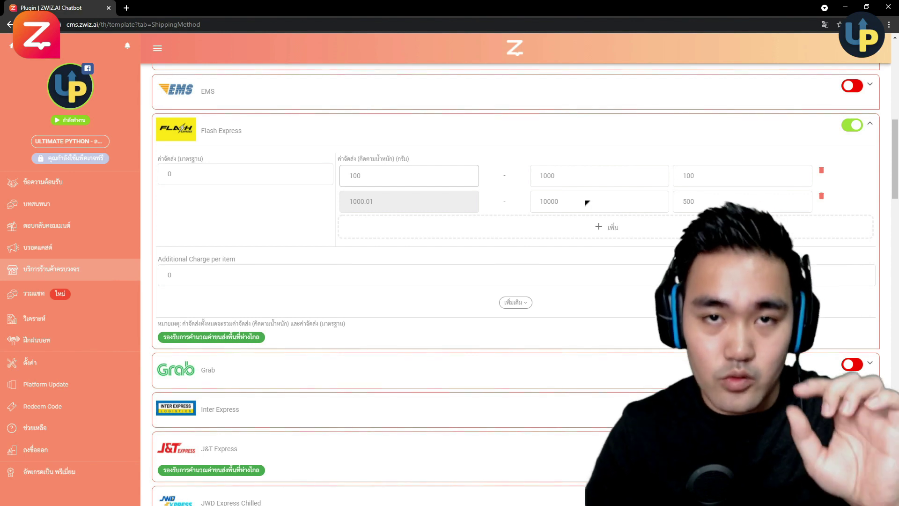
- Set the Flash Express standard shipping fee to 50
key(shift+Tab)
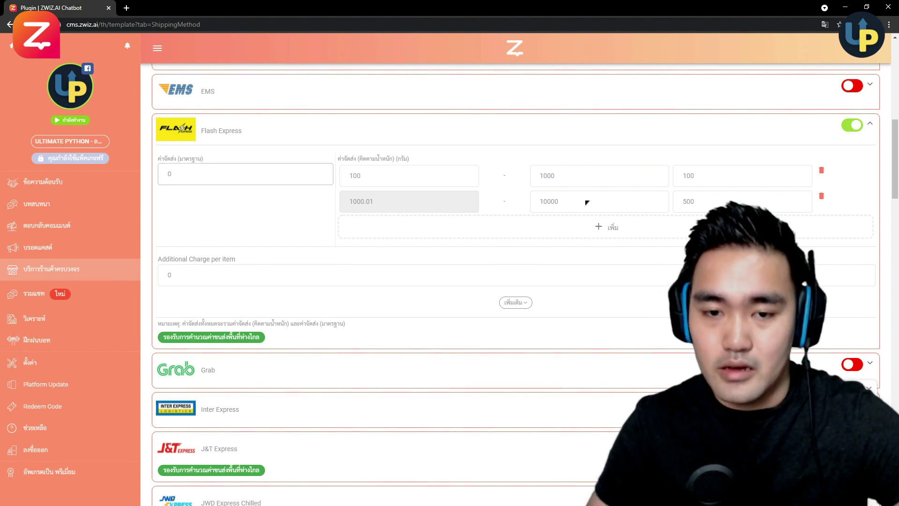
key(shift+Tab)
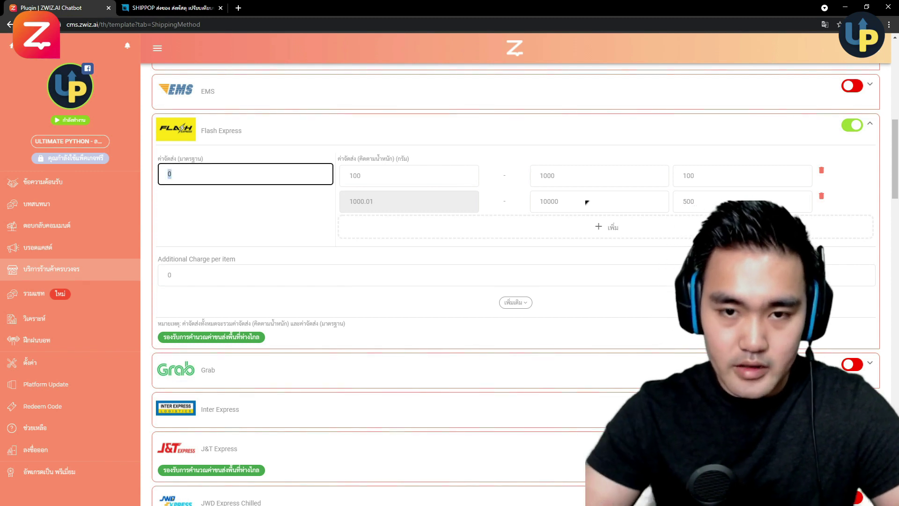
click(406, 134)
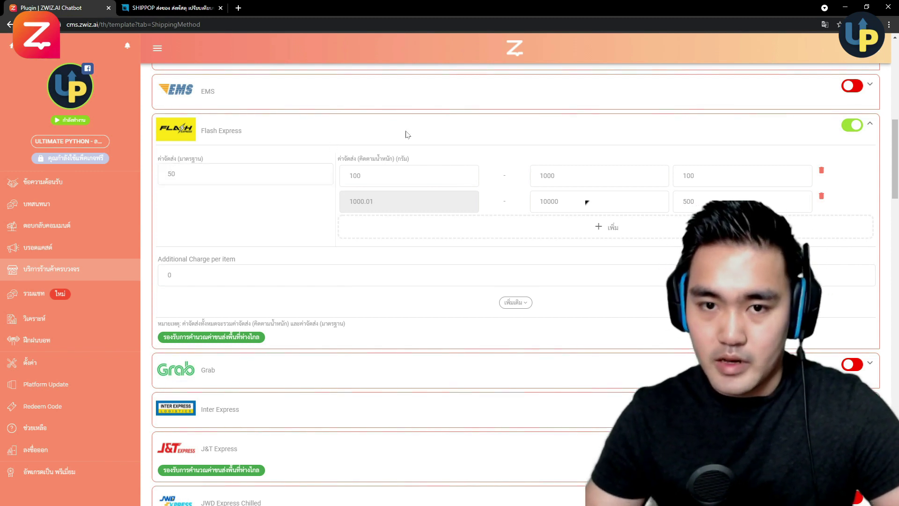
click(328, 174)
- Collapse the Flash Express panel and scroll past the Shippop and Packhai sections
scroll(871, 224, up, 2)
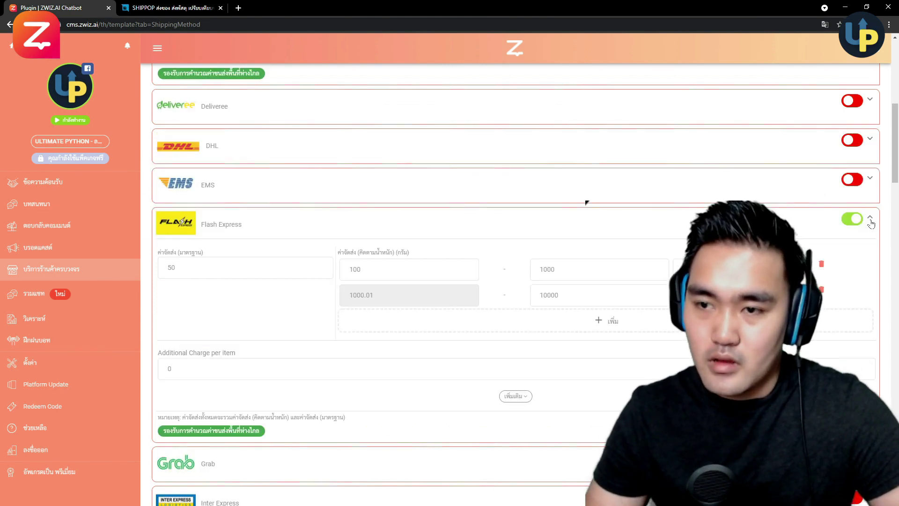
click(869, 220)
scroll(624, 277, down, 15)
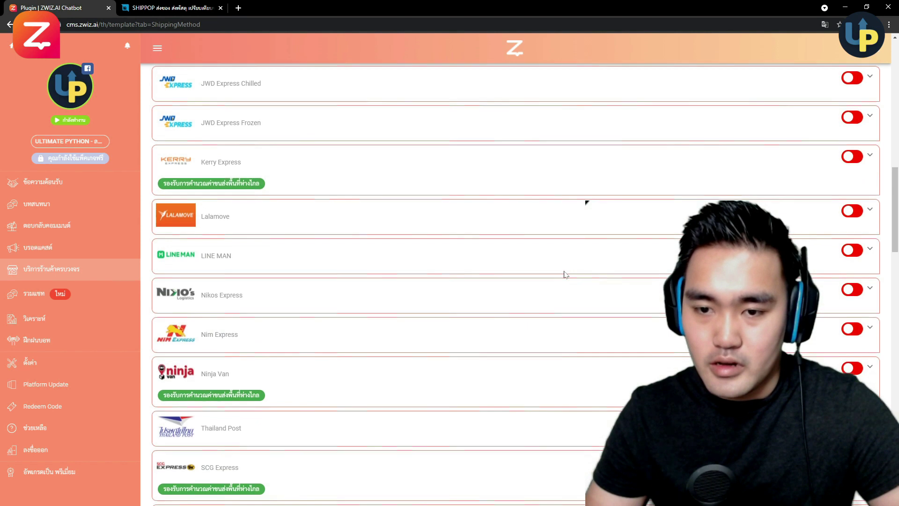
scroll(460, 273, down, 8)
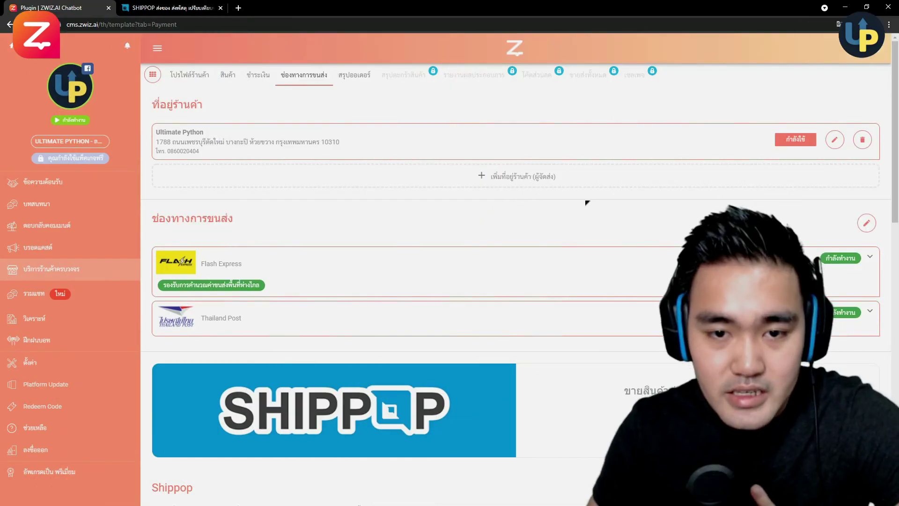
drag(151, 218, 250, 227)
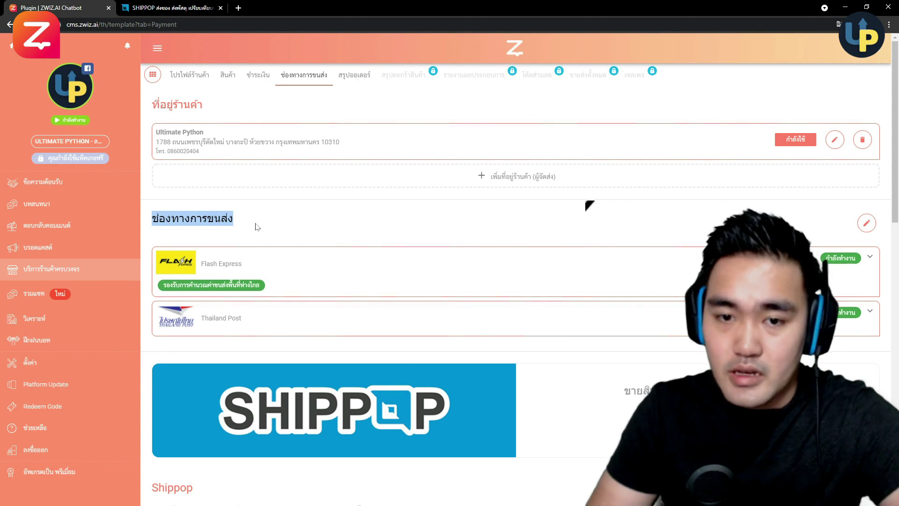
scroll(657, 258, down, 4)
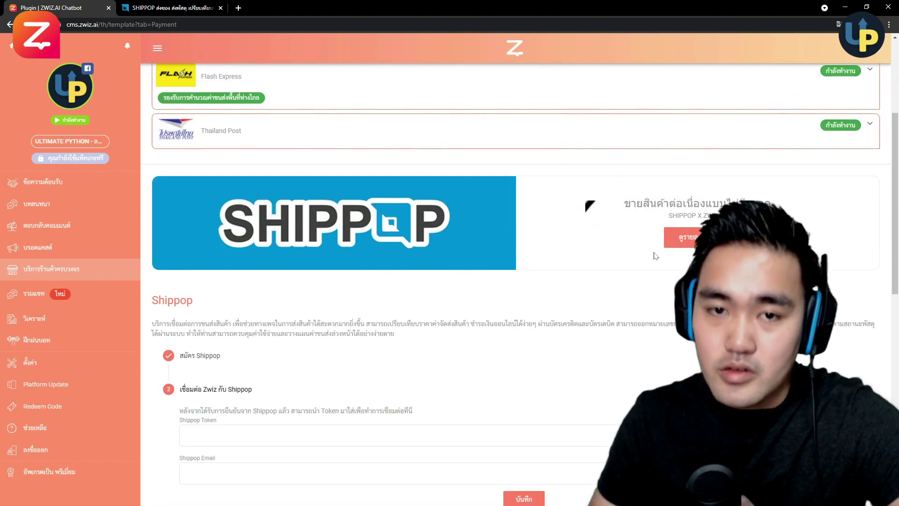
scroll(662, 253, down, 1)
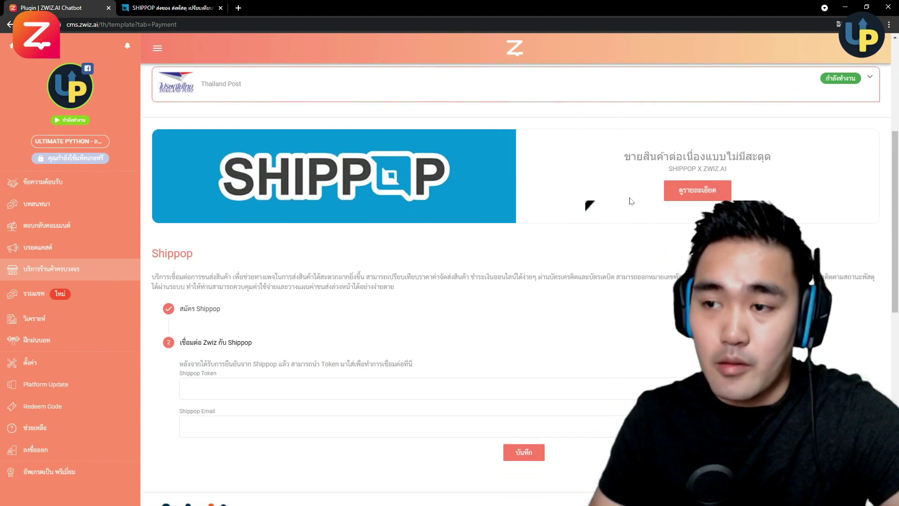
scroll(589, 205, down, 10)
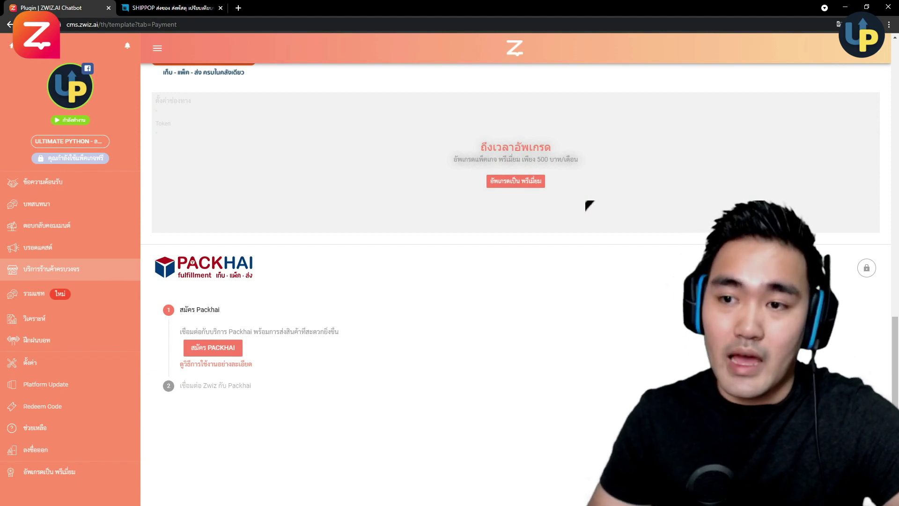
scroll(589, 205, up, 2)
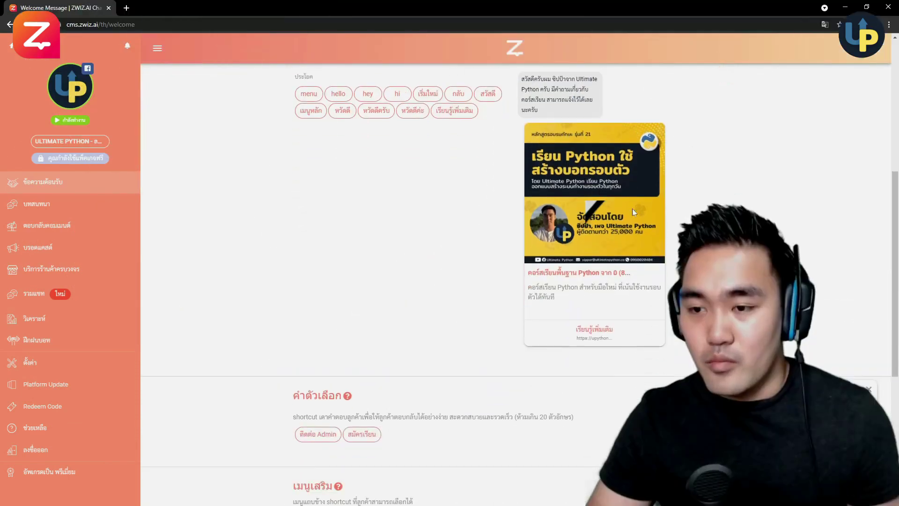
- Open the Get Started reply's เรียนรู้เพิ่มเติม card button for editing
scroll(613, 332, down, 1)
scroll(612, 332, up, 2)
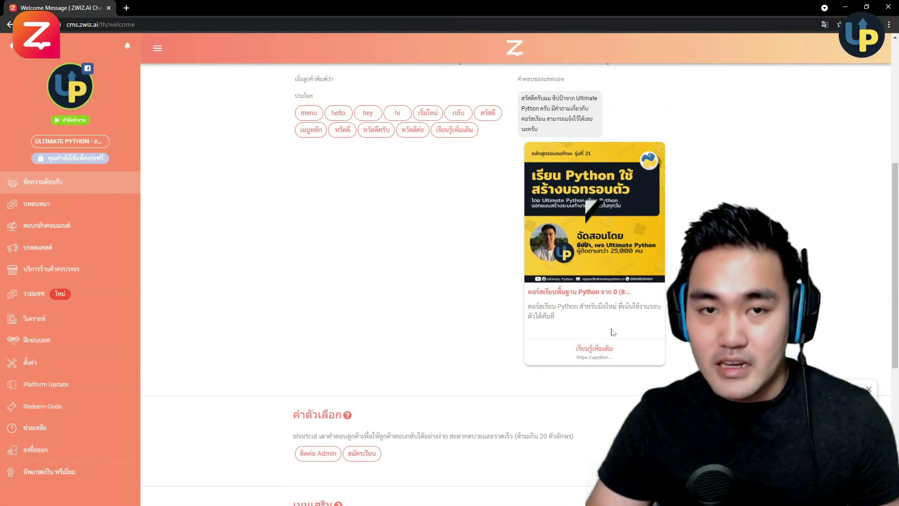
scroll(612, 332, up, 3)
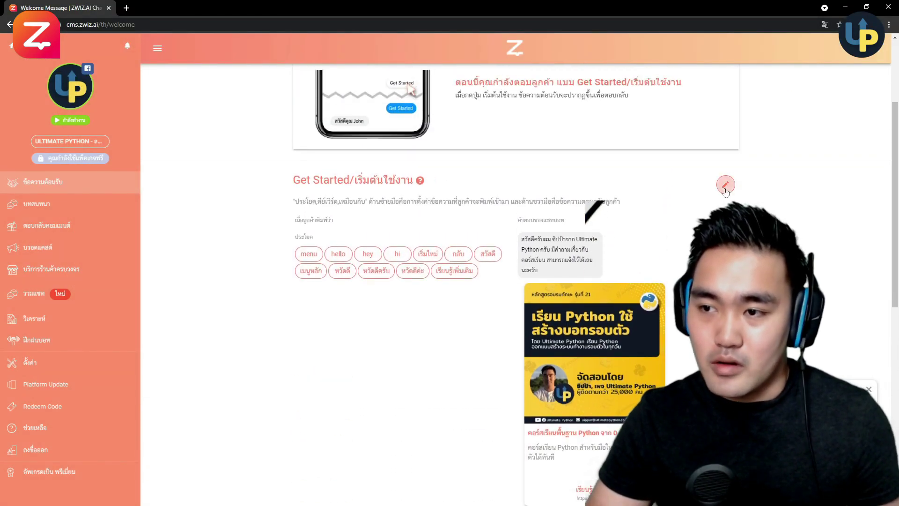
click(725, 185)
scroll(665, 304, down, 5)
click(660, 311)
click(666, 331)
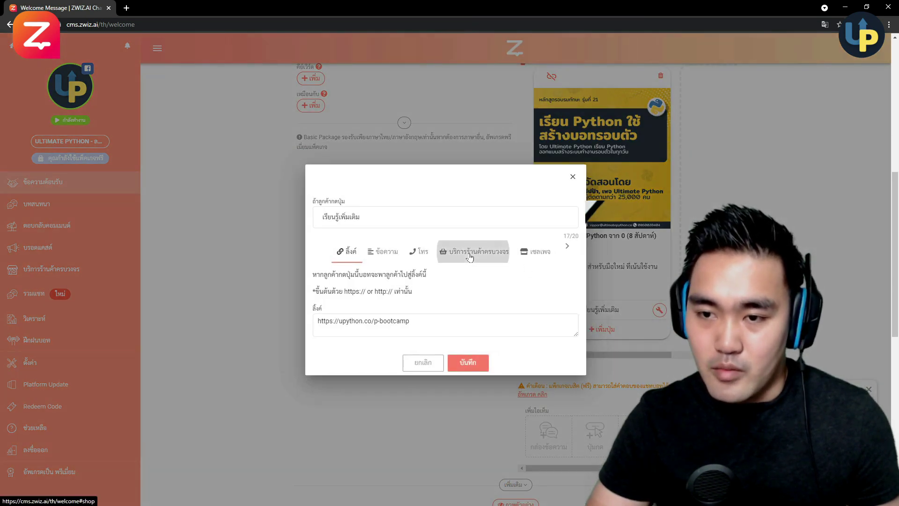
- Point the button to shop category คอร์สอบรม 8 สัปดาห์, product เรียนสด 8 สัปดาห์, and save
click(471, 252)
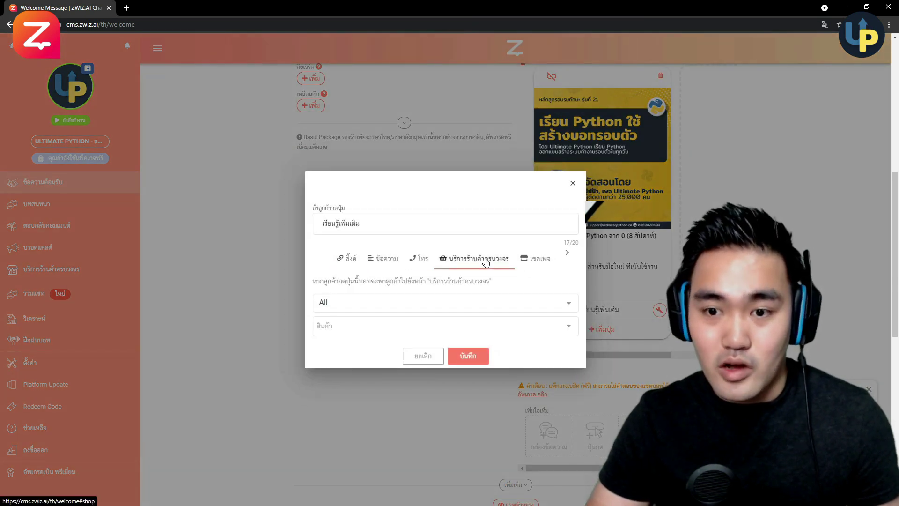
click(492, 302)
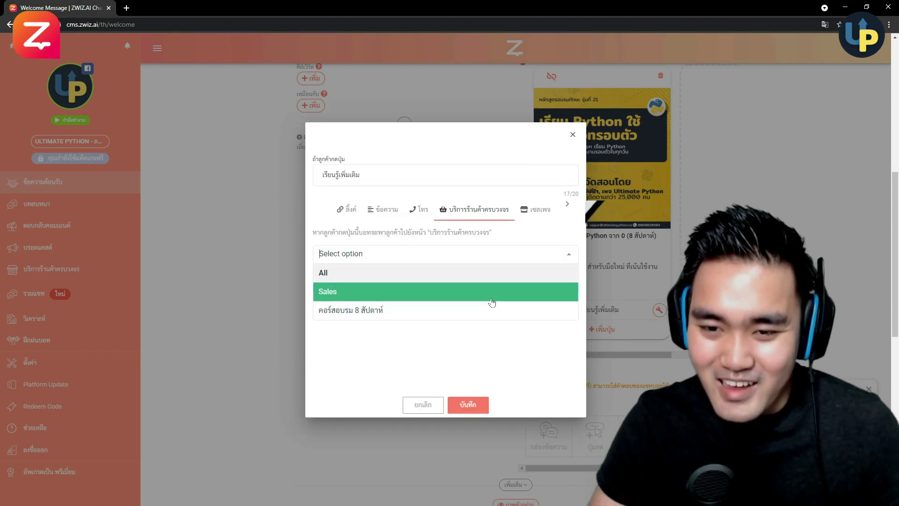
click(487, 310)
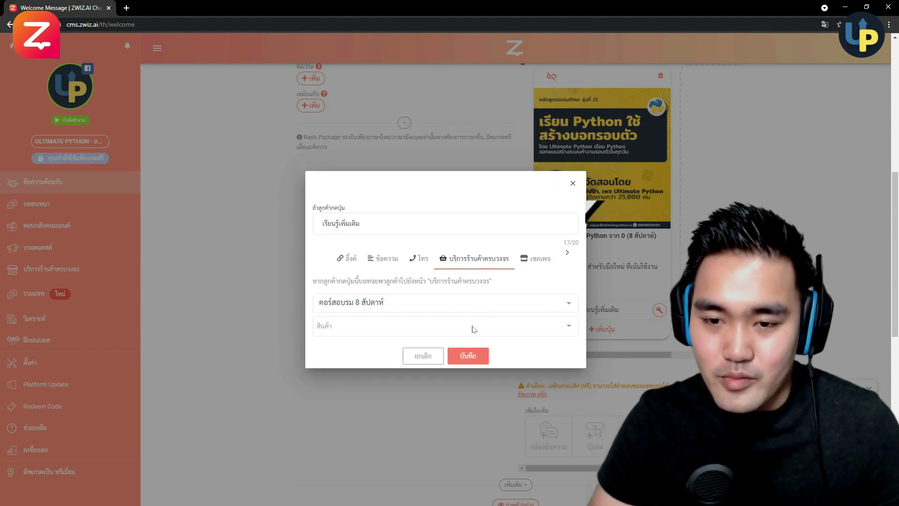
click(472, 329)
click(466, 303)
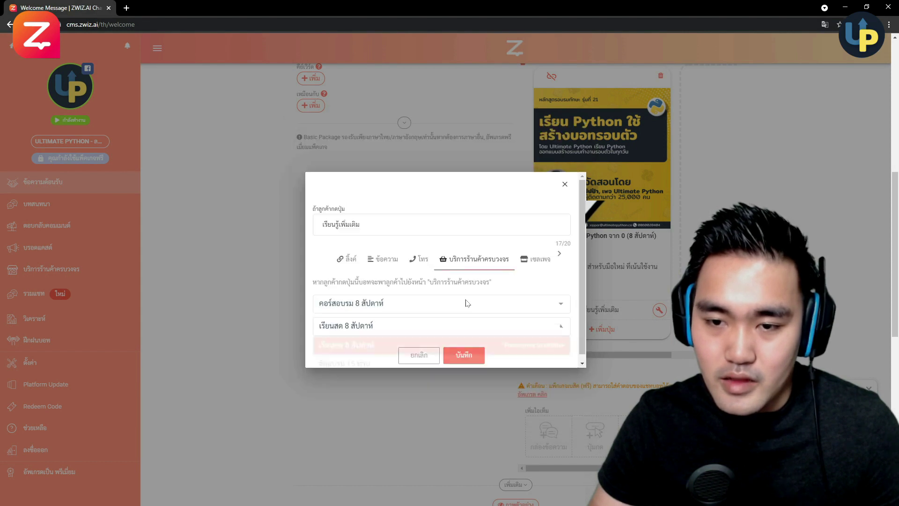
click(467, 359)
scroll(477, 327, down, 7)
click(539, 210)
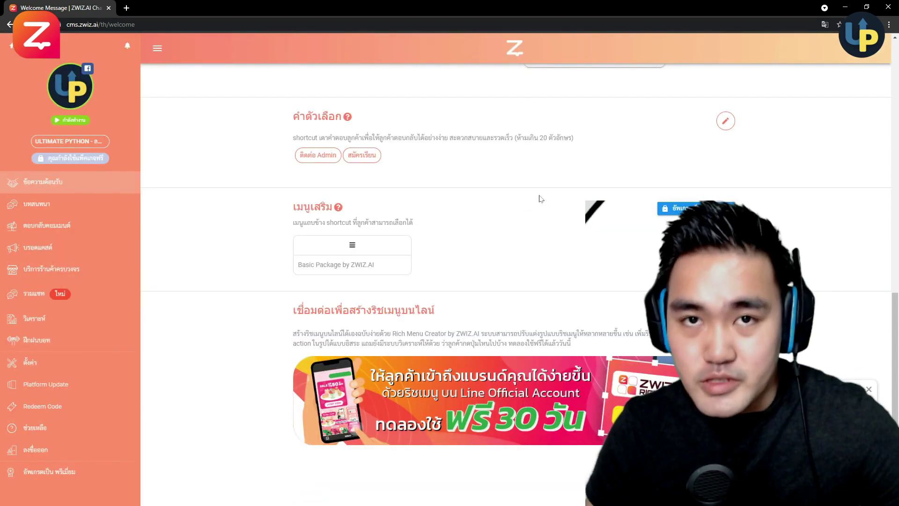
- Remove สมัครเรียน from the quick-reply shortcut options and save them
click(725, 121)
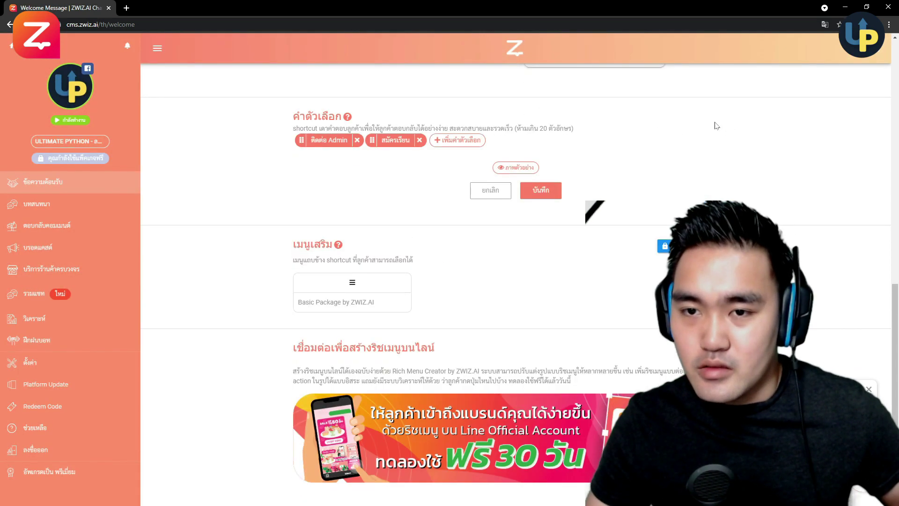
click(419, 139)
click(530, 190)
scroll(506, 219, up, 3)
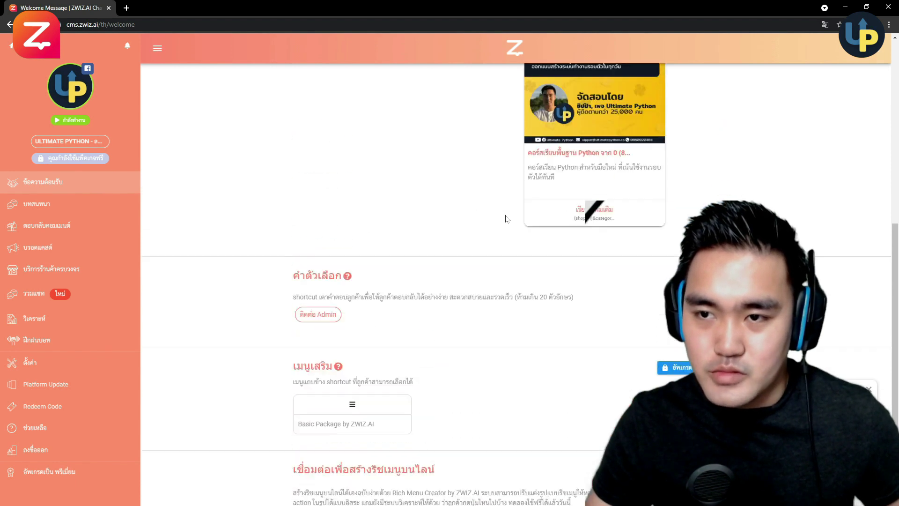
scroll(506, 219, up, 5)
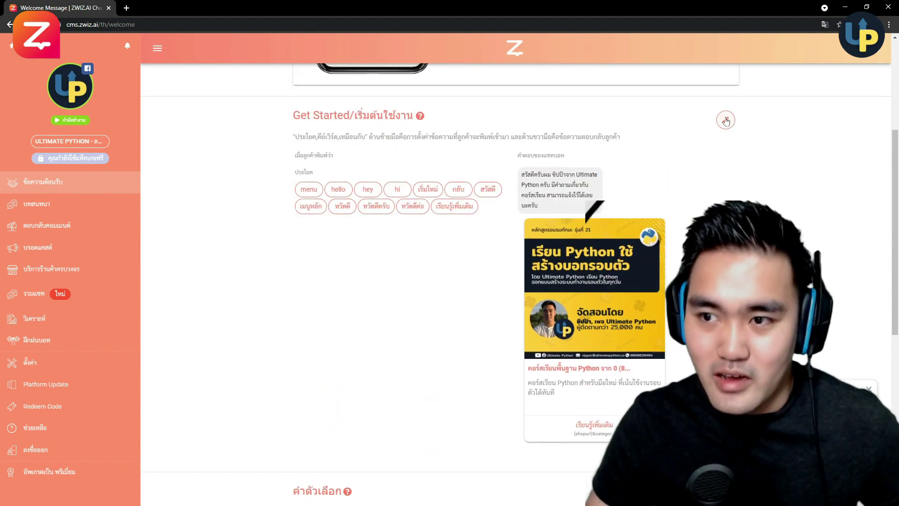
- Add สมัครเรียน as a new Get Started trigger phrase
click(725, 122)
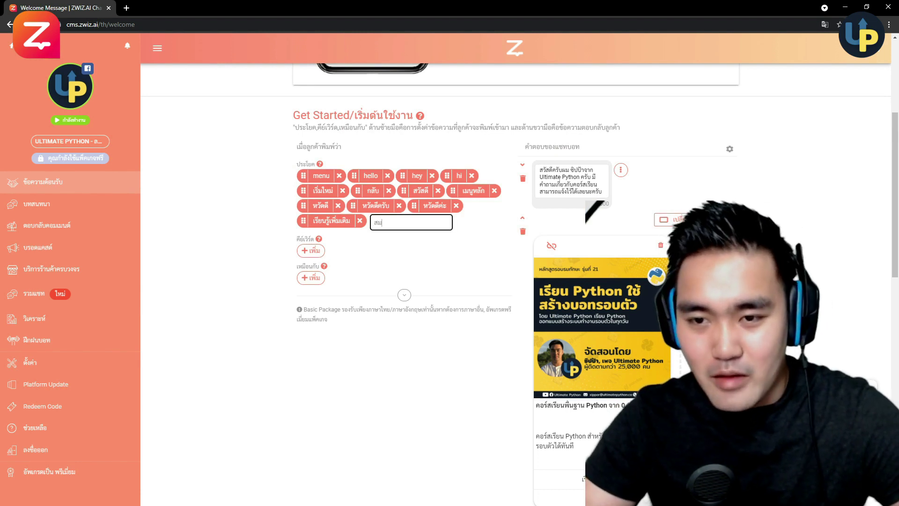
text(สมัค)
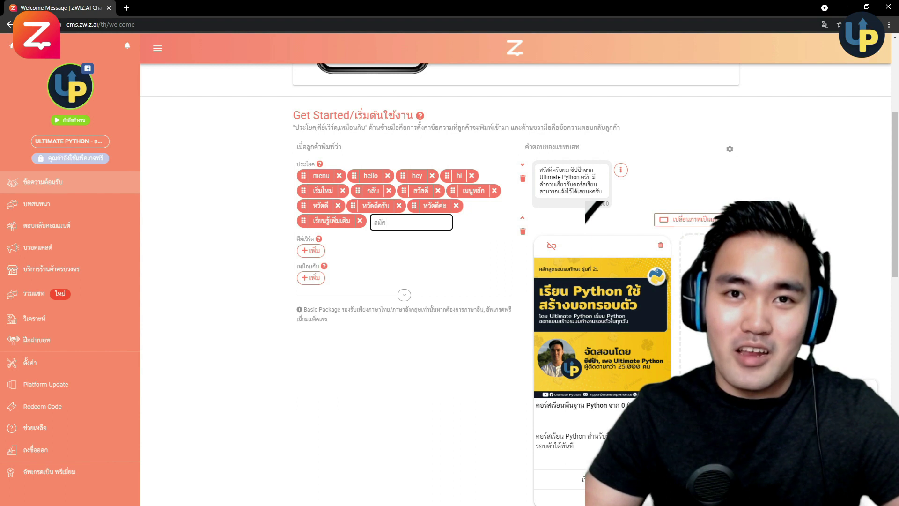
text(รเรียน)
key(Return)
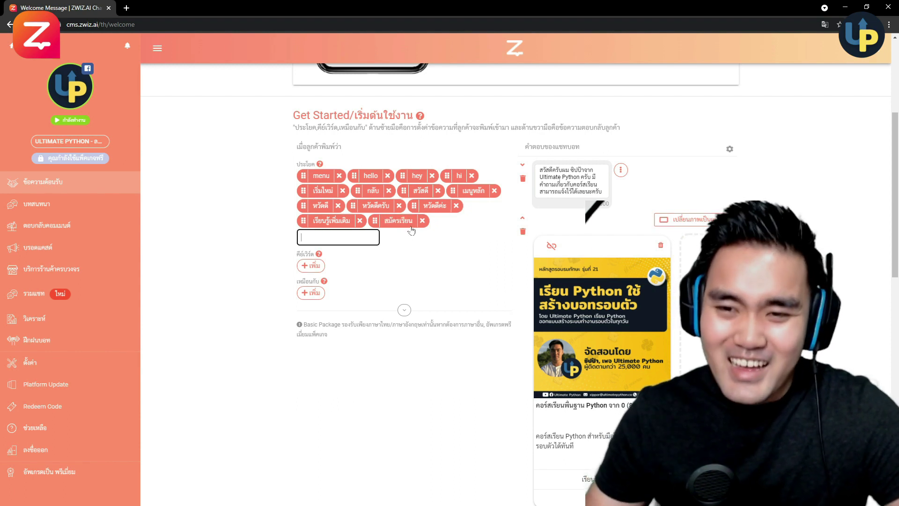
scroll(603, 218, down, 4)
scroll(604, 219, down, 3)
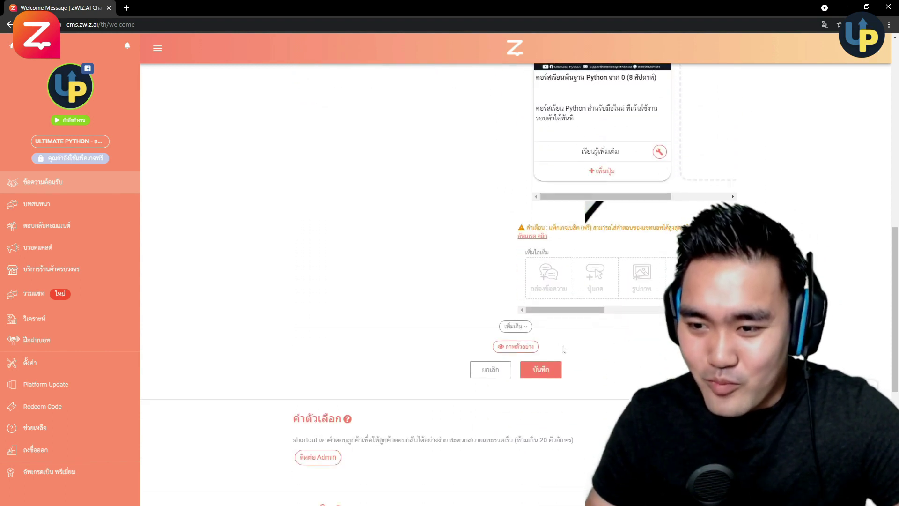
- Save the Get Started changes and go to the บริการร้านค้าครบวงจร store services page
click(540, 370)
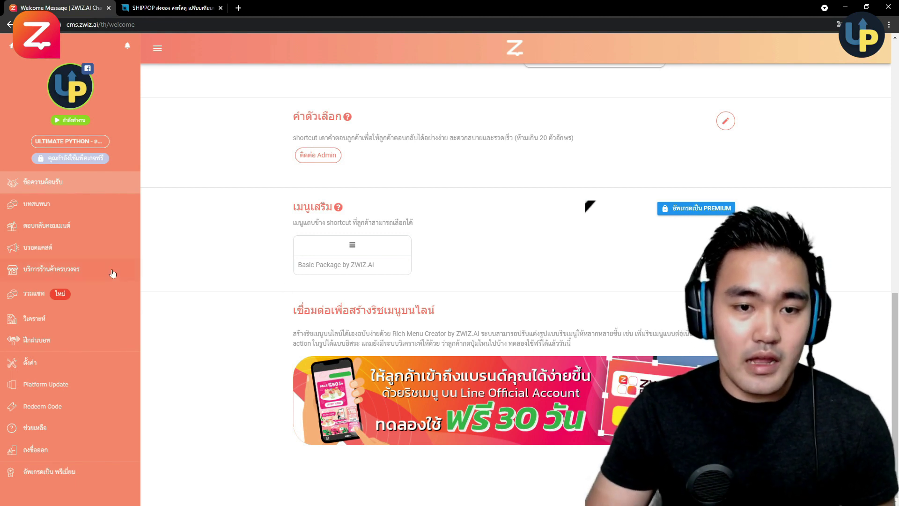
click(98, 273)
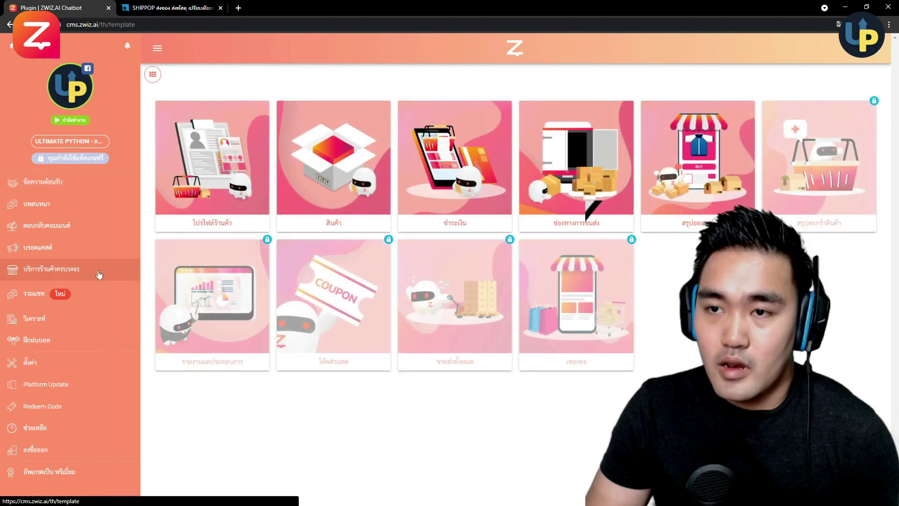
- Open the order summary and browse the list of orders
click(688, 163)
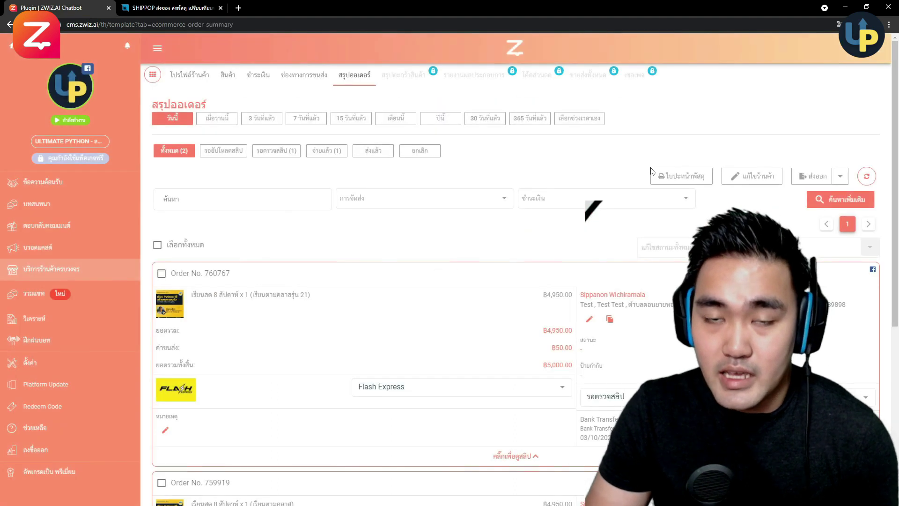
scroll(623, 212, down, 6)
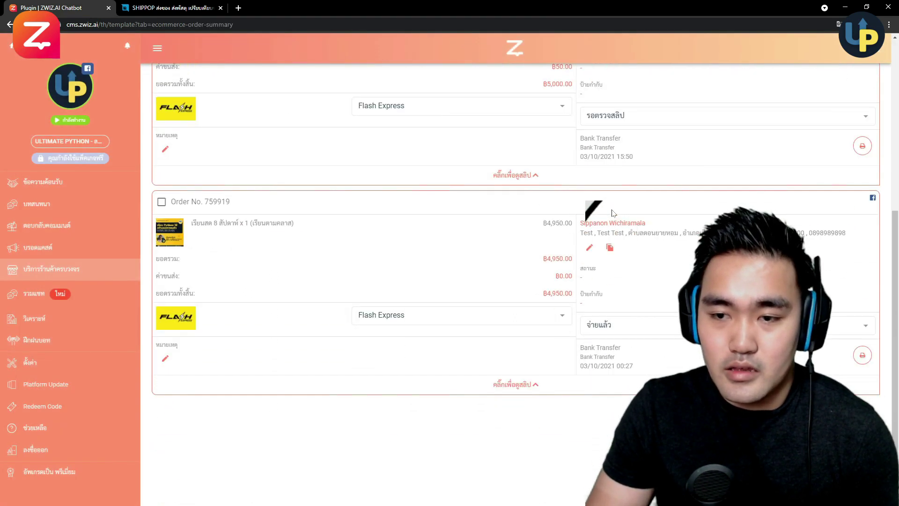
scroll(447, 261, up, 1)
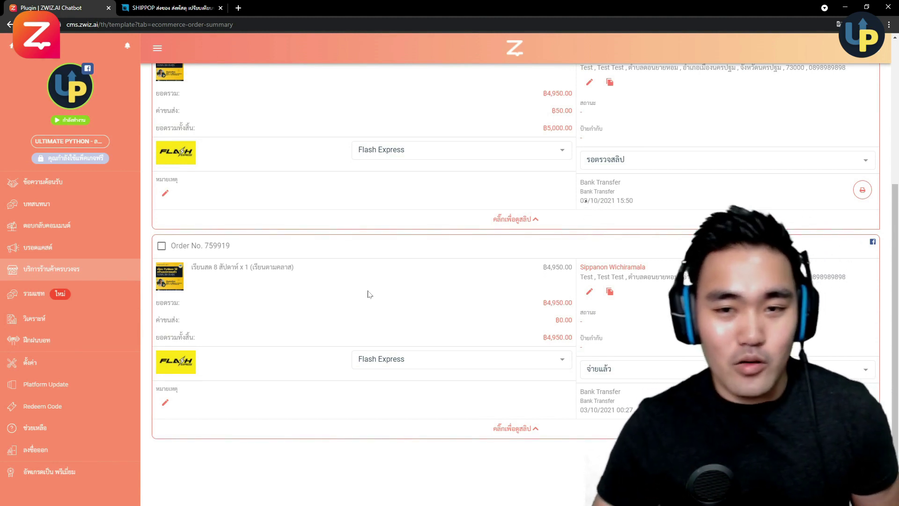
scroll(383, 265, up, 2)
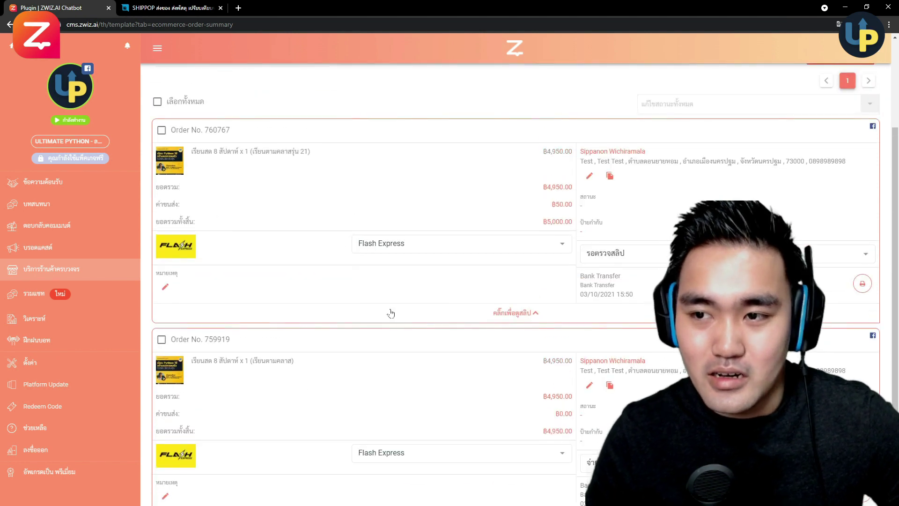
scroll(391, 313, down, 1)
scroll(488, 311, up, 4)
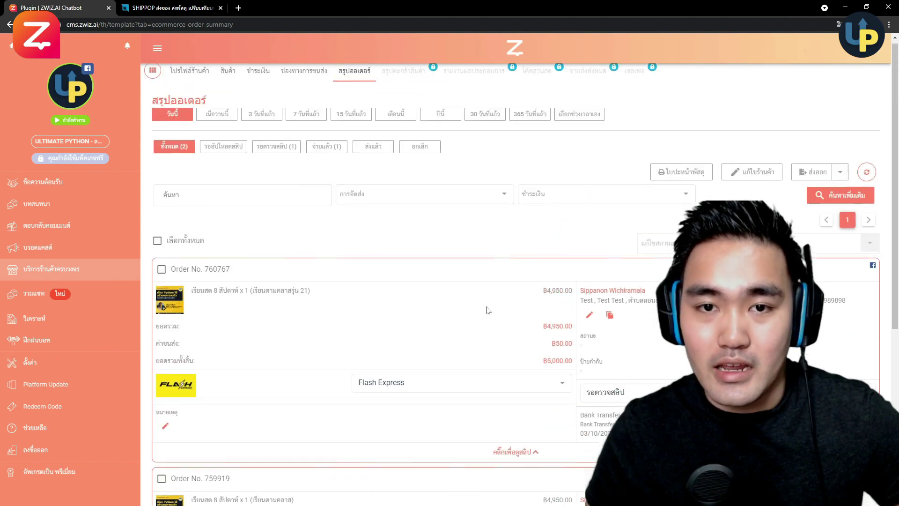
scroll(508, 348, down, 1)
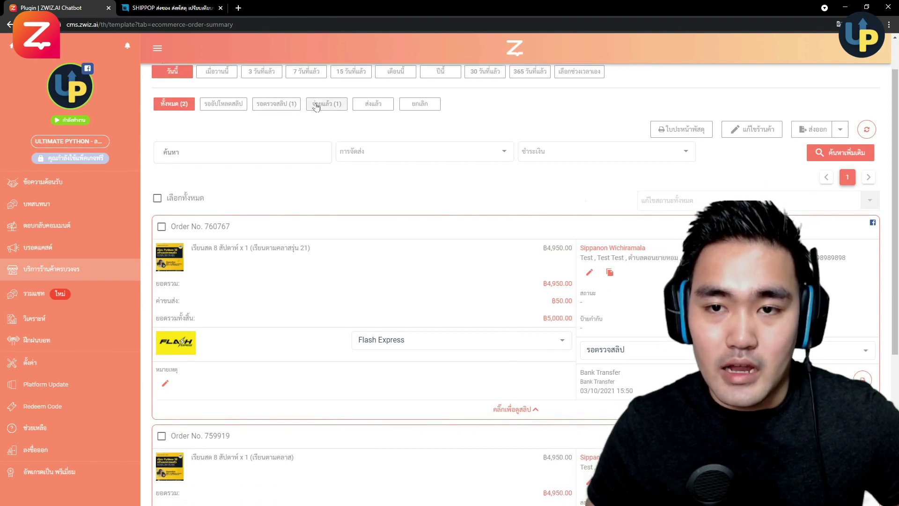
click(322, 104)
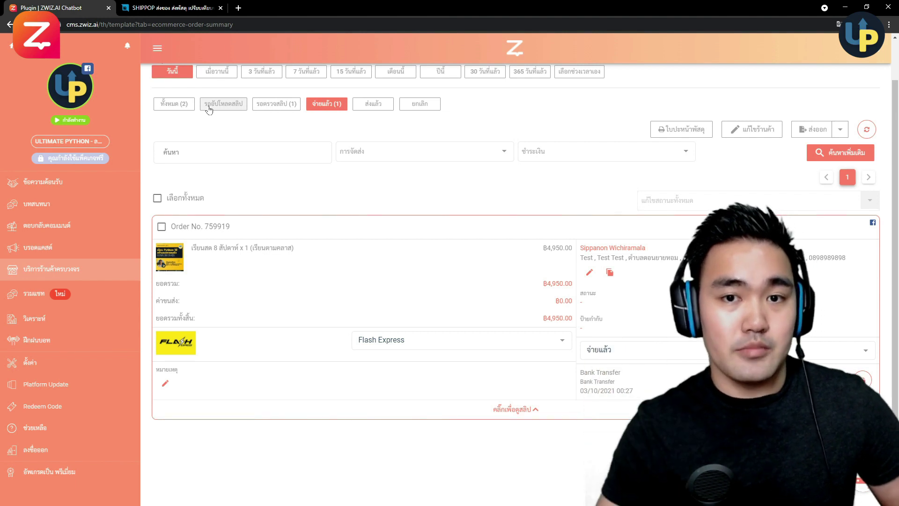
scroll(323, 145, up, 1)
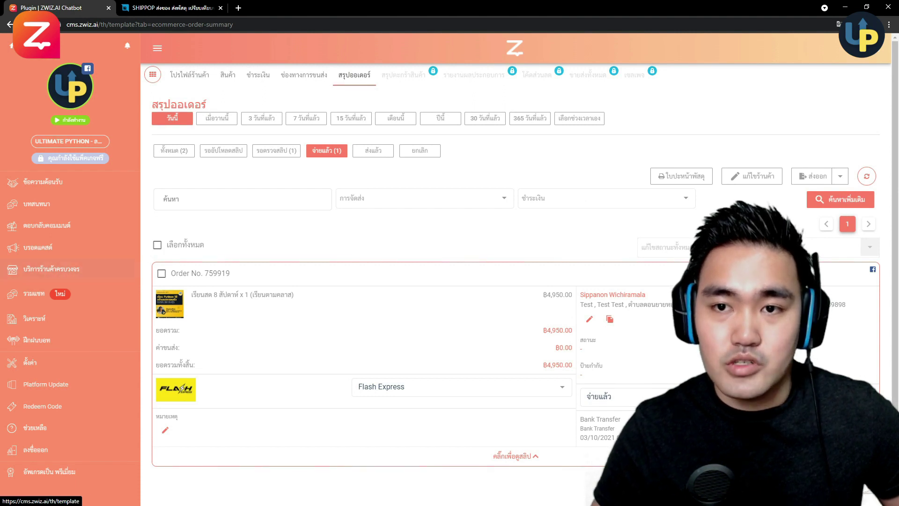
click(285, 152)
scroll(281, 225, down, 1)
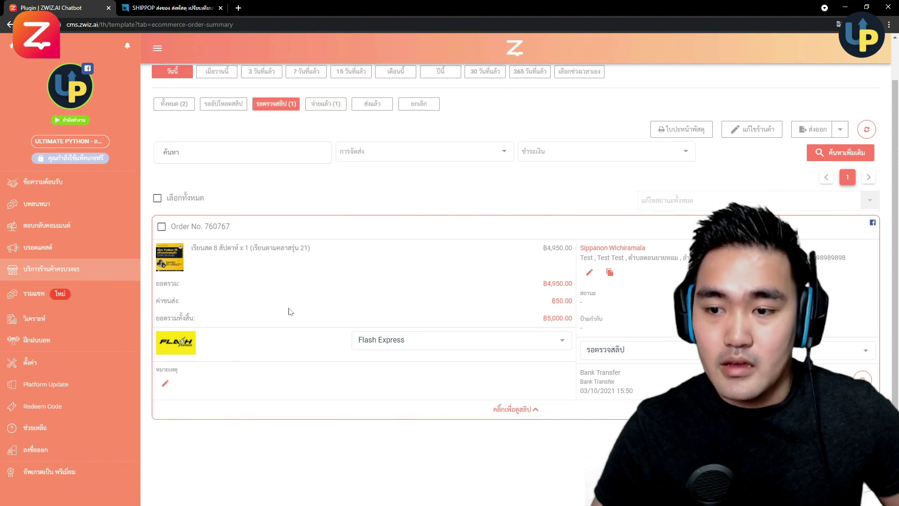
scroll(416, 316, down, 1)
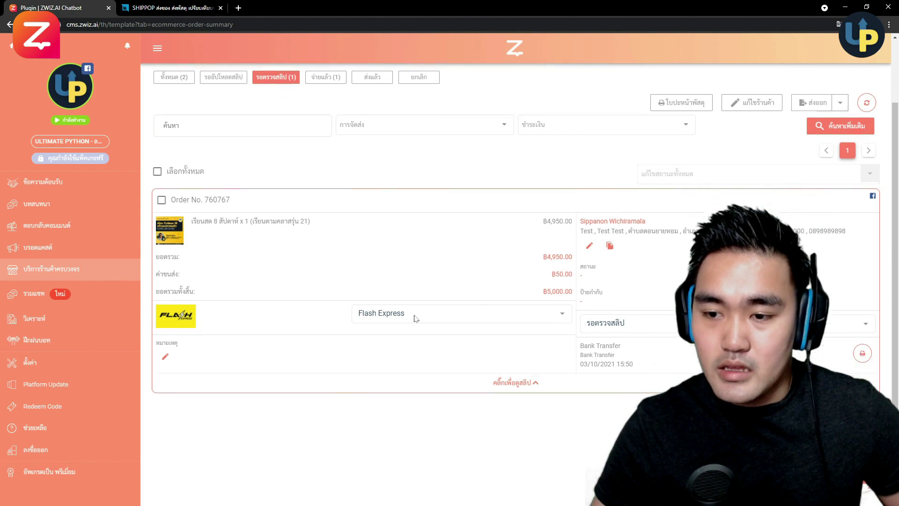
click(510, 381)
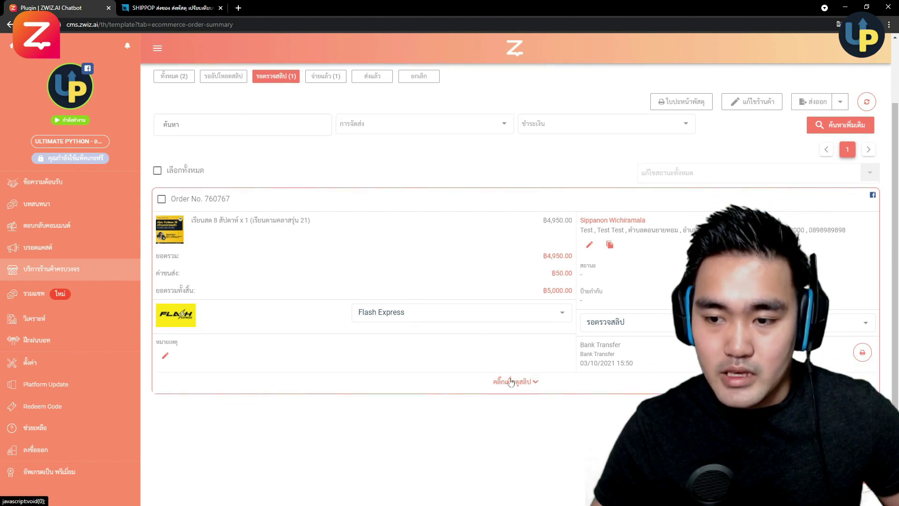
scroll(515, 346, down, 5)
scroll(498, 200, down, 4)
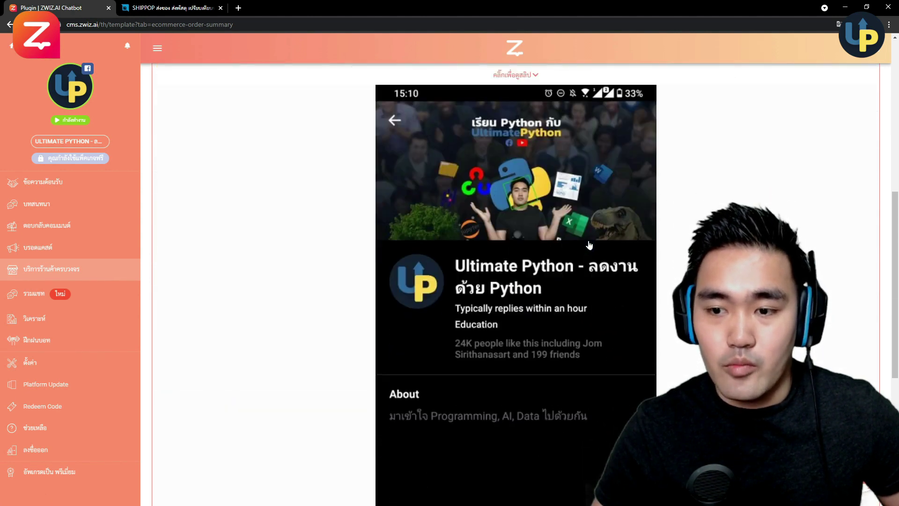
scroll(556, 358, down, 4)
scroll(556, 359, up, 10)
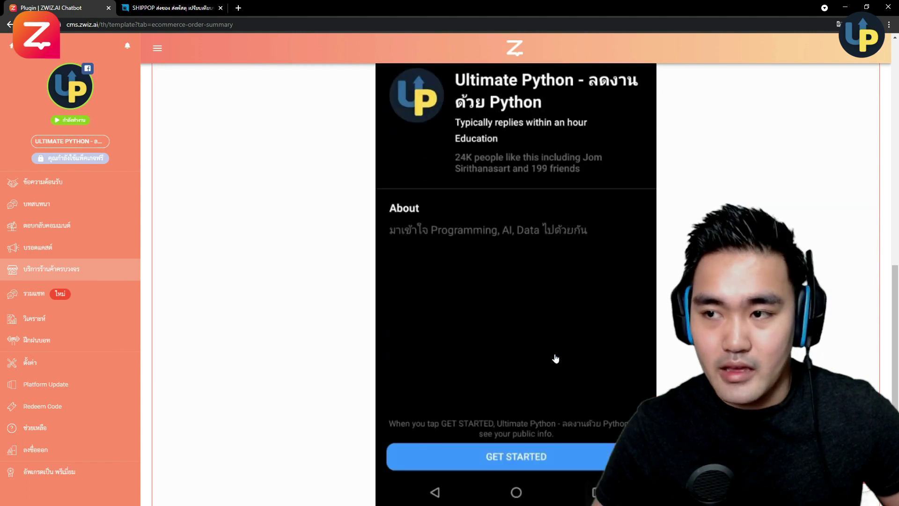
- Check the payment status and carrier lists, keeping the status and Flash Express unchanged
click(654, 228)
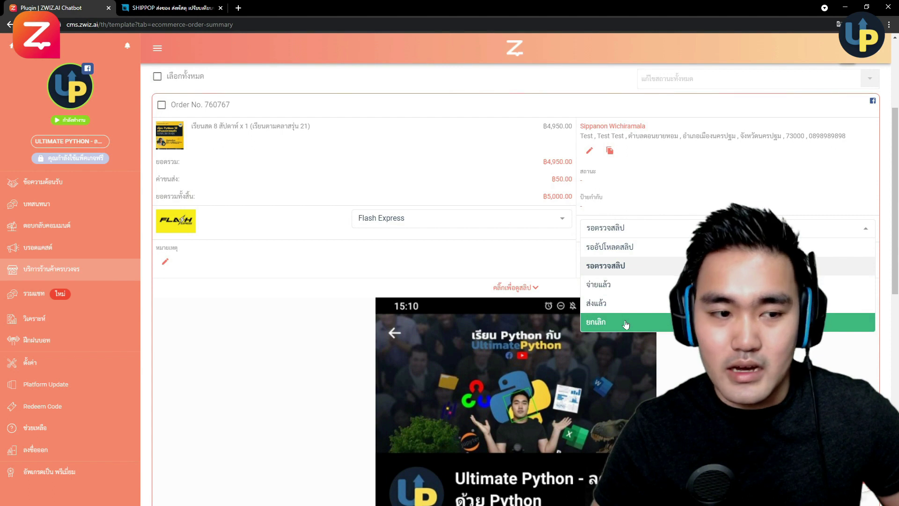
click(625, 287)
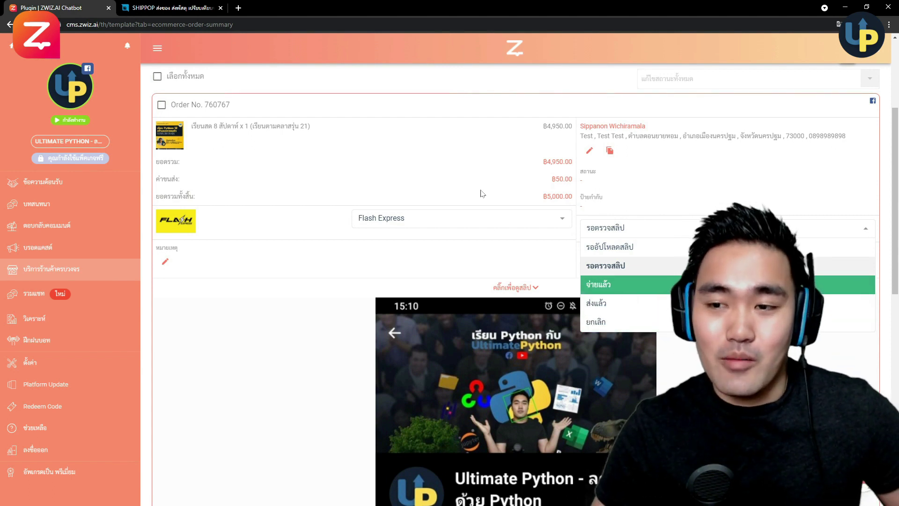
click(502, 220)
scroll(425, 291, down, 2)
scroll(426, 291, down, 5)
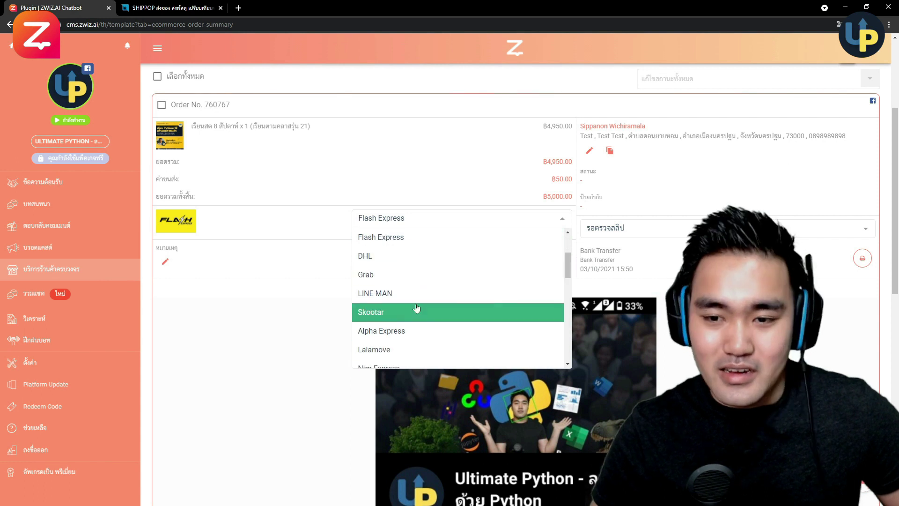
click(315, 226)
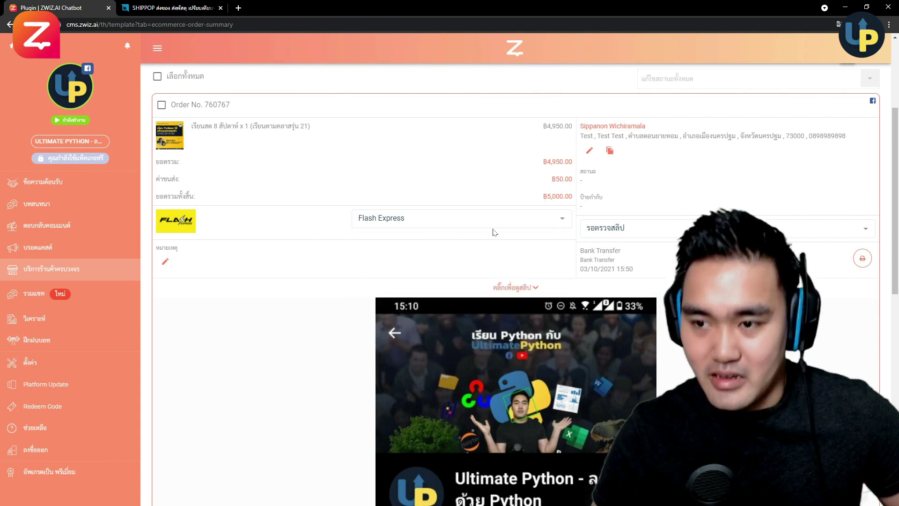
scroll(518, 148, down, 1)
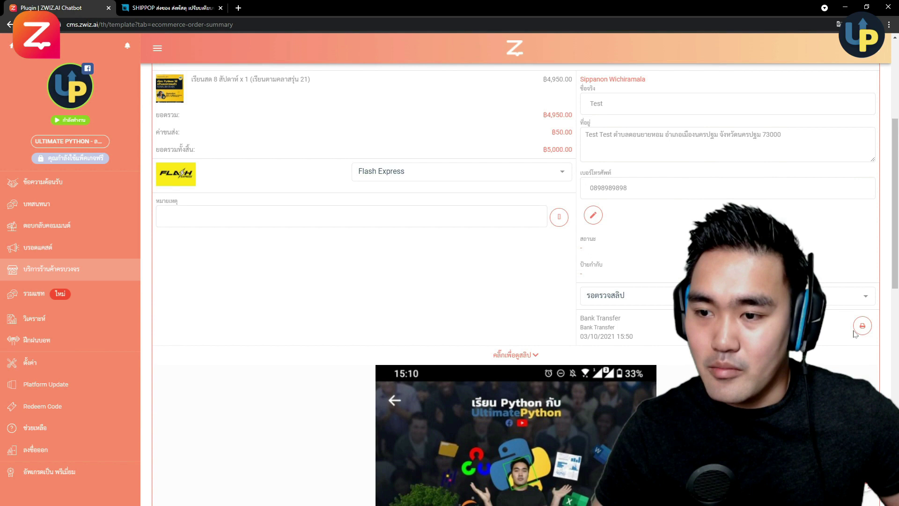
scroll(854, 334, down, 1)
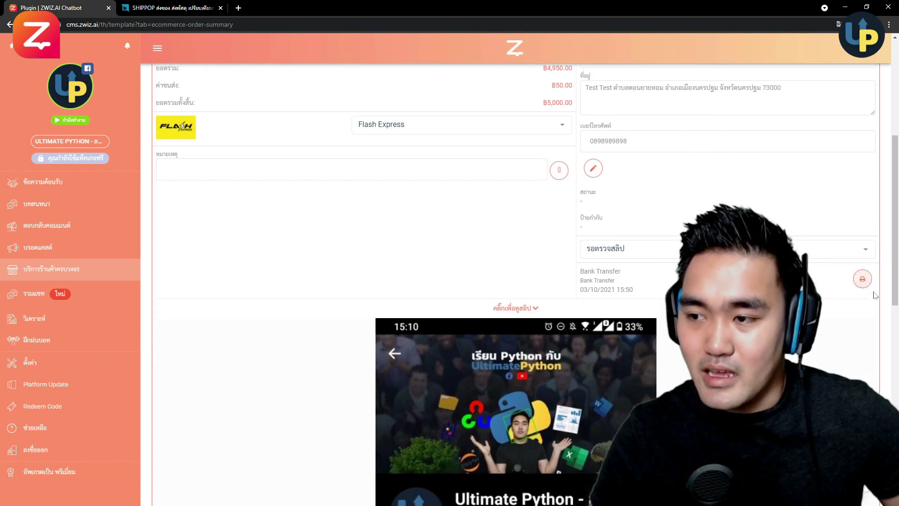
click(862, 279)
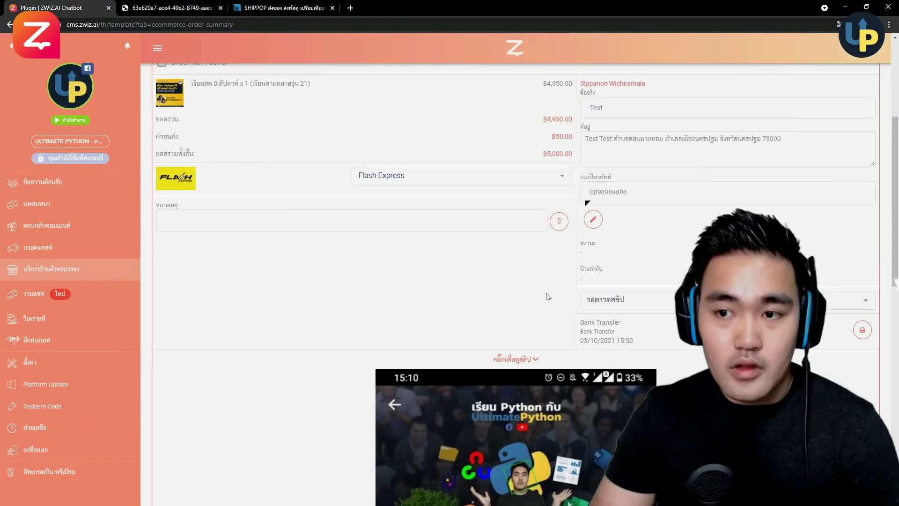
scroll(431, 248, up, 5)
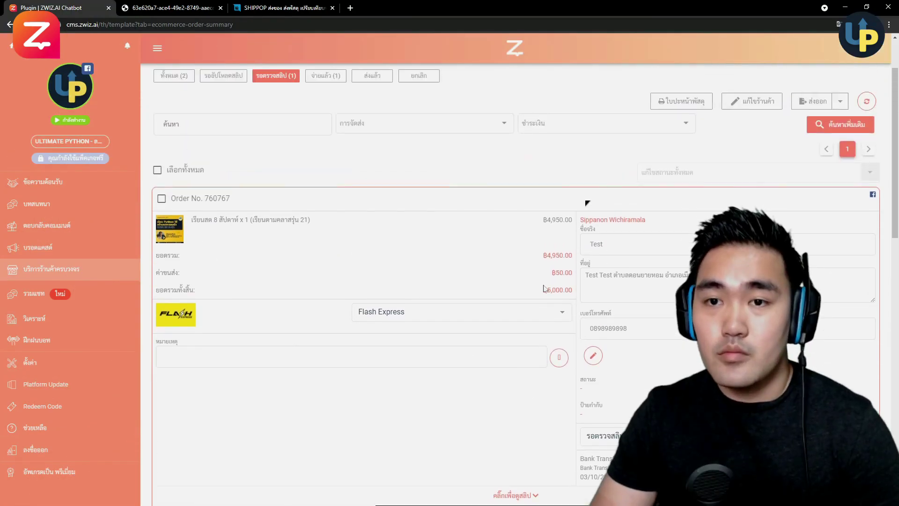
click(319, 151)
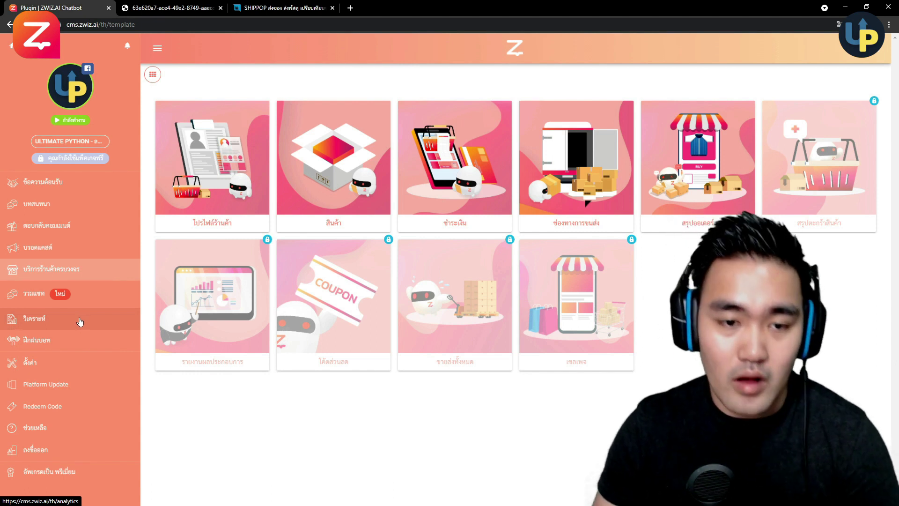
- In the 'วิเคราะห์' dashboard, view user counts for Facebook, LINE and Instagram
click(79, 322)
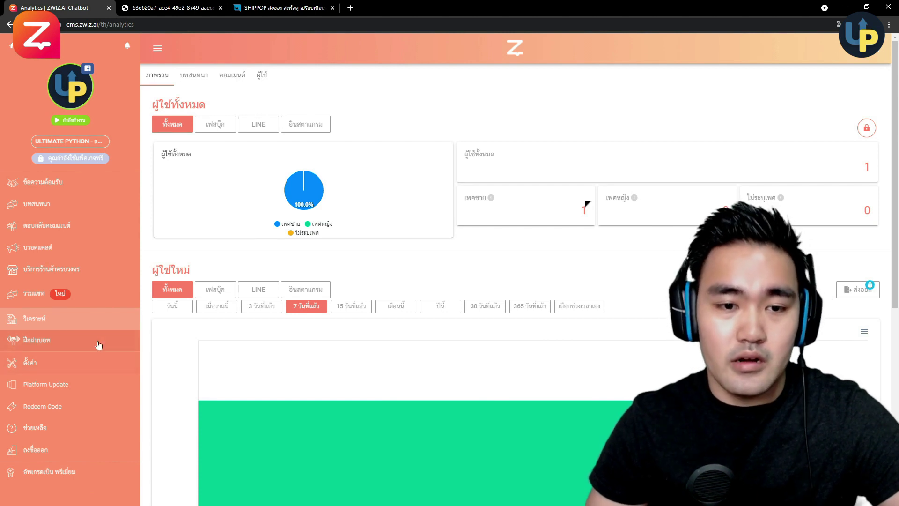
scroll(349, 304, down, 5)
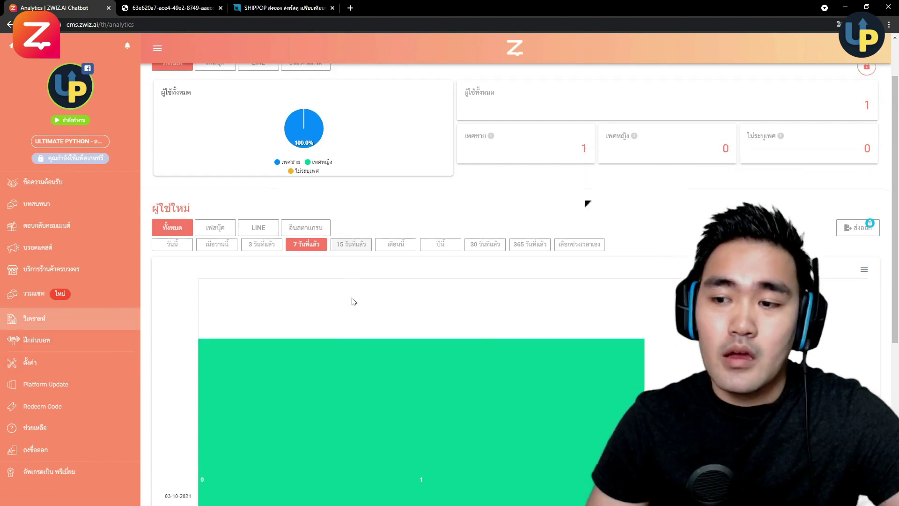
scroll(357, 284, up, 5)
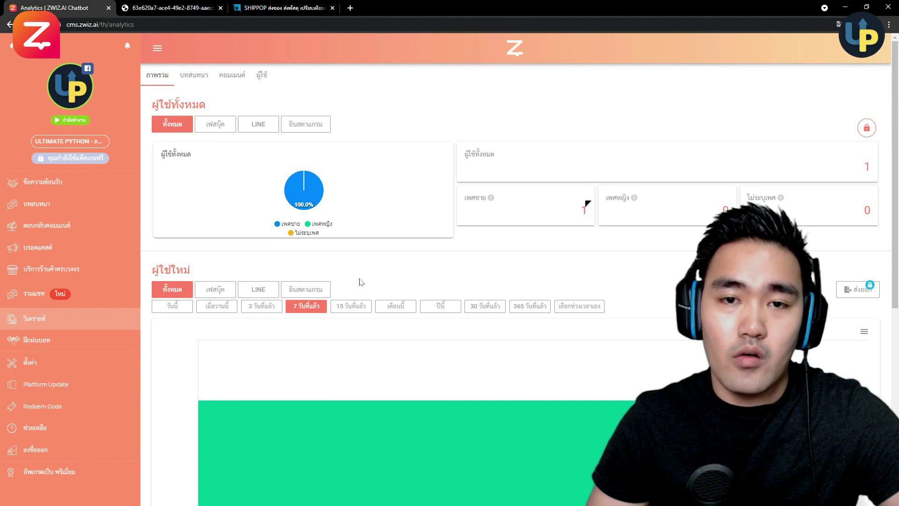
click(215, 125)
click(257, 125)
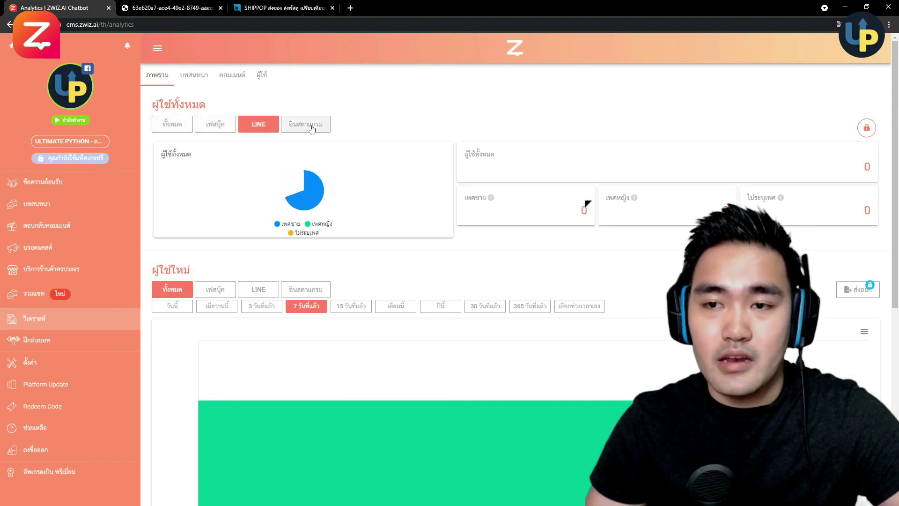
click(311, 128)
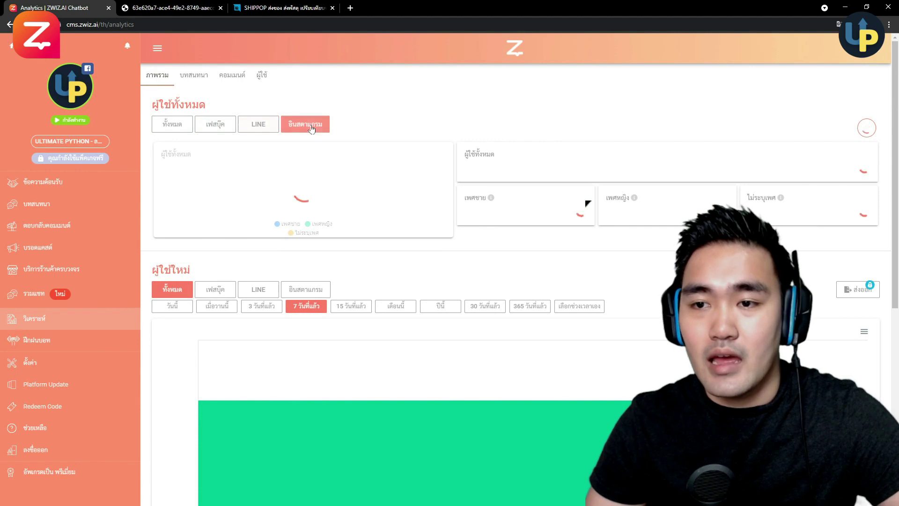
- Show the 'บทสนทนา' tab with 34 message users over the last 7 days
click(195, 79)
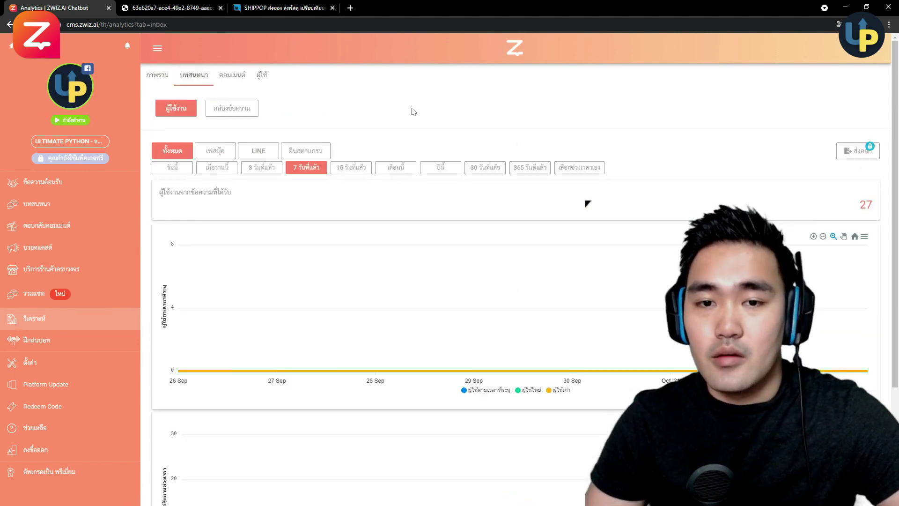
scroll(403, 117, down, 3)
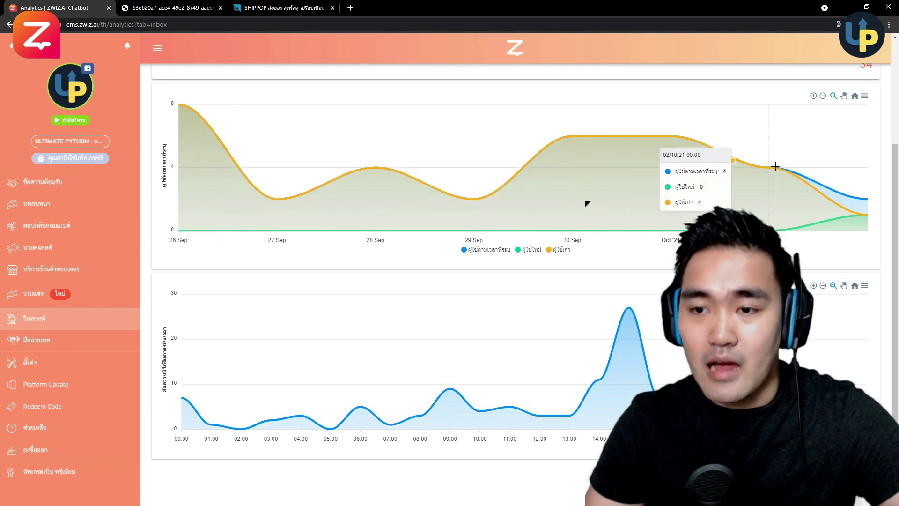
scroll(353, 135, up, 3)
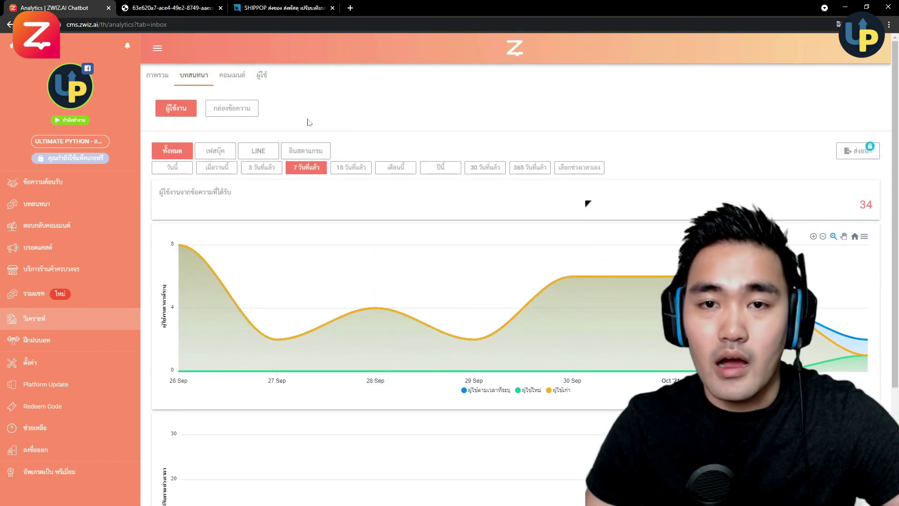